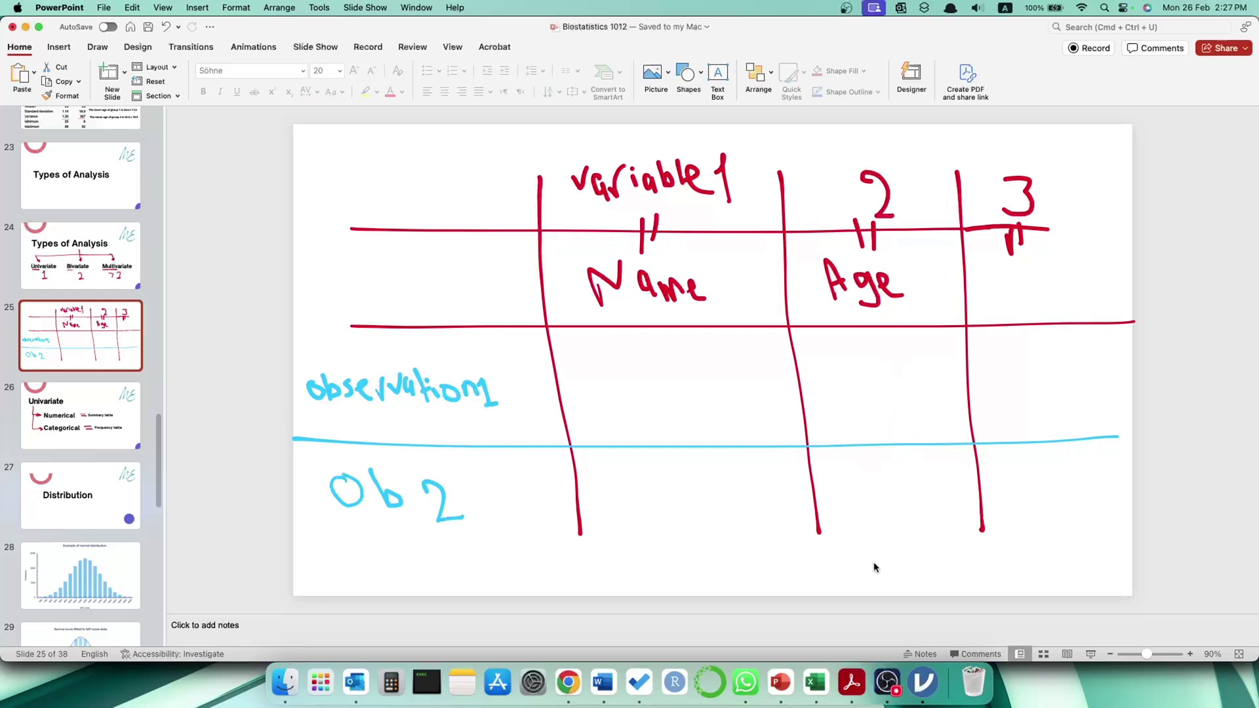
# Step: Switch to the Trail workbook in Excel and examine the Length, Organ and Age columns as variables
pyautogui.click(815, 682)
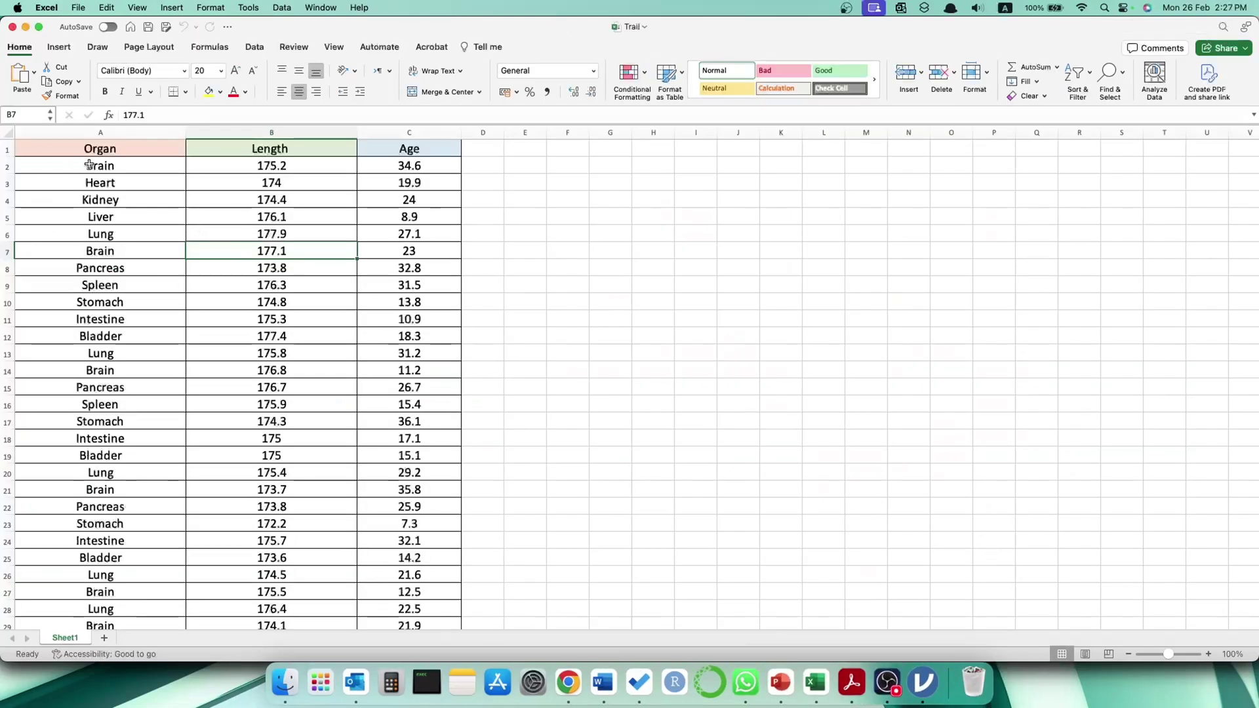
pyautogui.click(1207, 654)
pyautogui.click(1207, 654)
pyautogui.click(1207, 654)
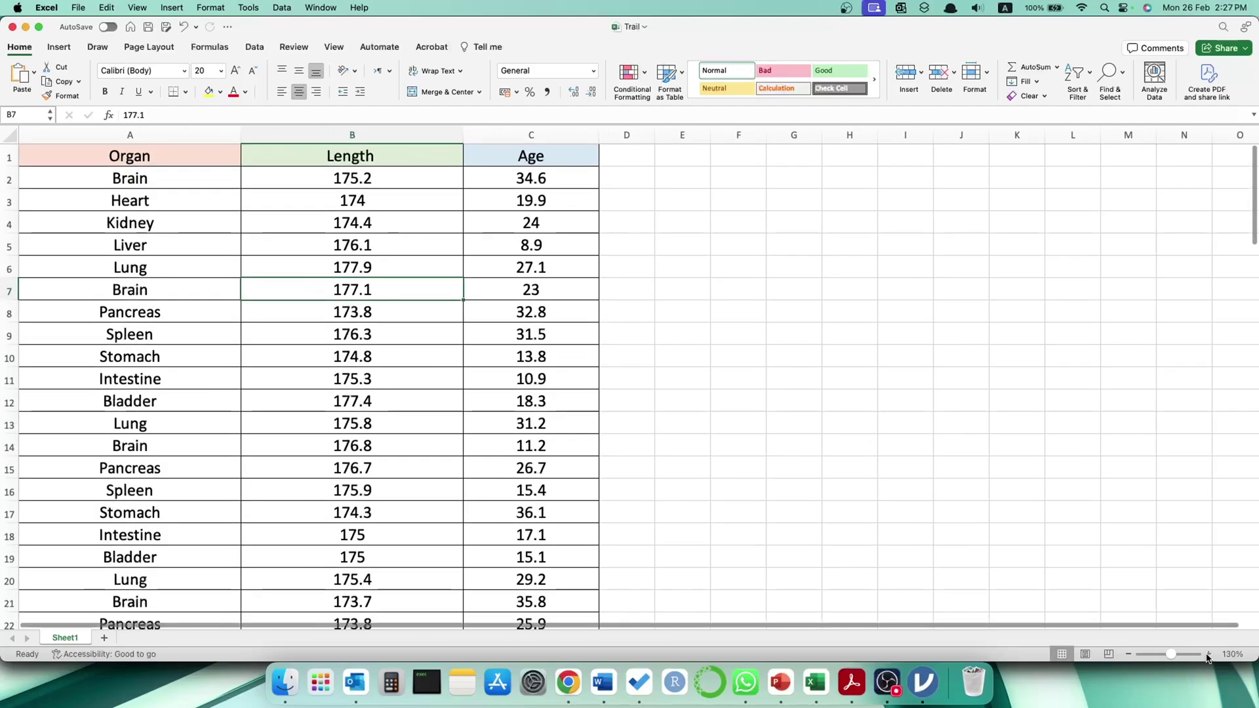
pyautogui.click(1207, 654)
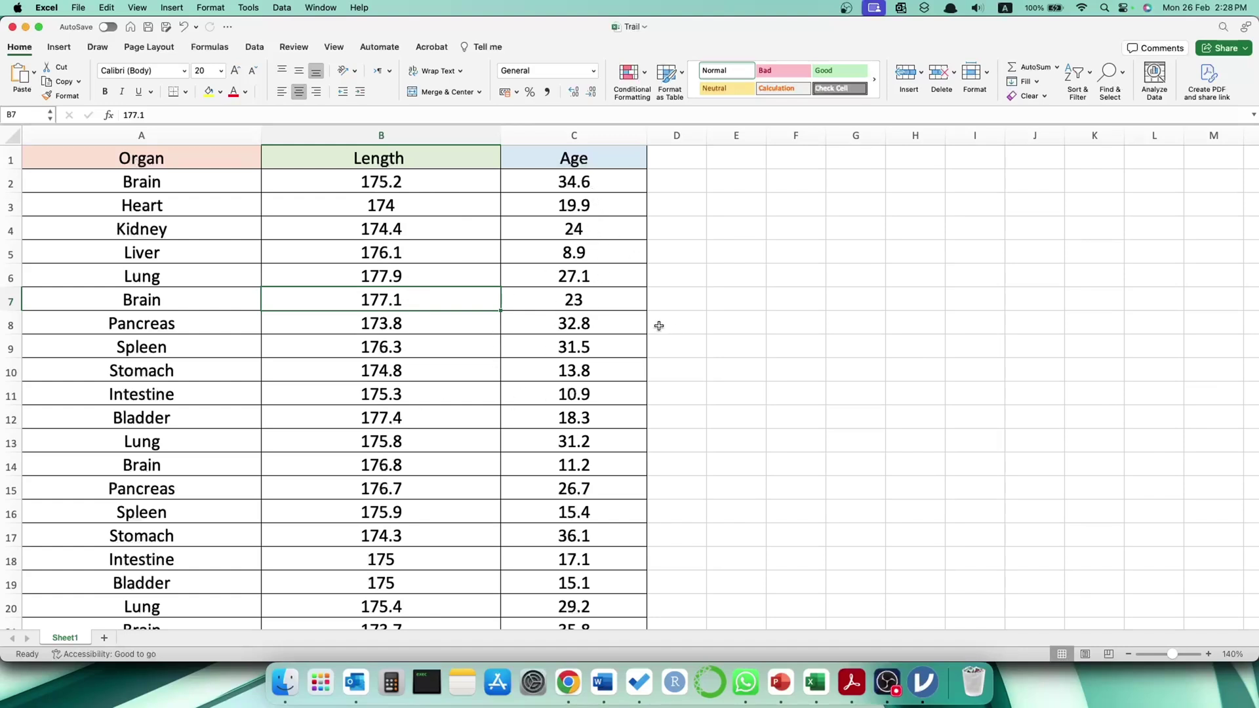
pyautogui.click(381, 155)
pyautogui.click(382, 136)
pyautogui.click(379, 233)
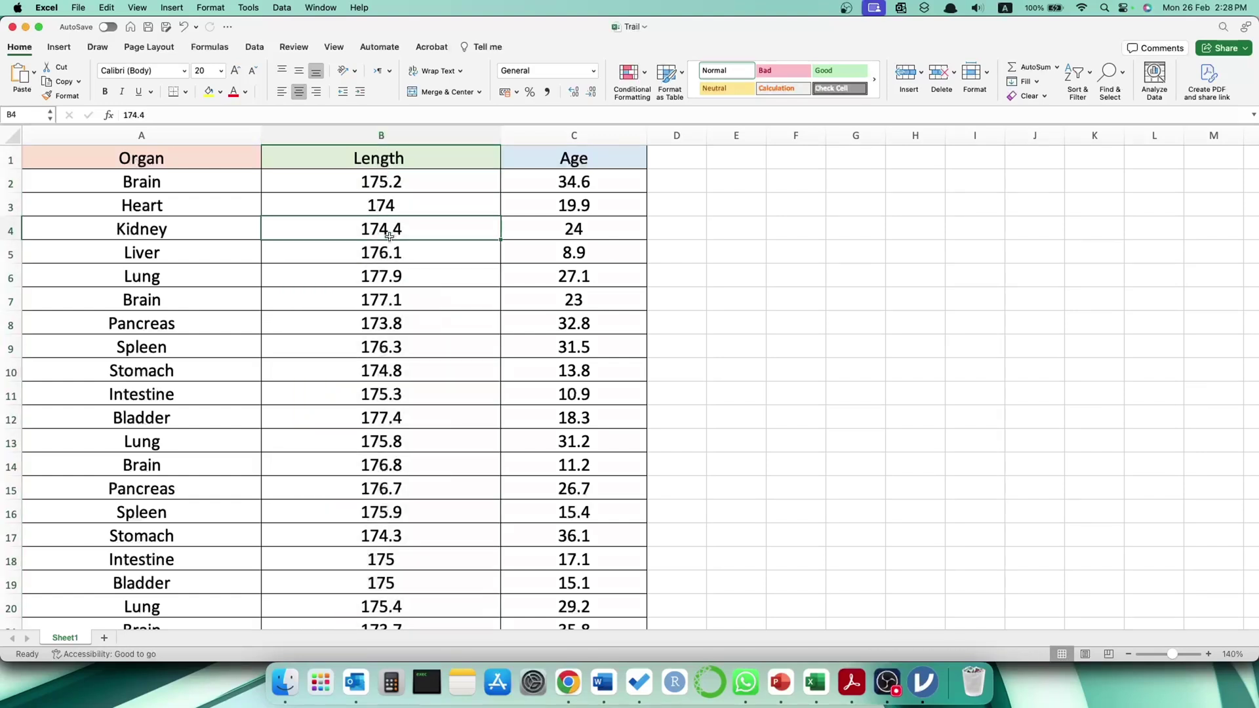
pyautogui.click(137, 166)
pyautogui.press('super+shift+Down')
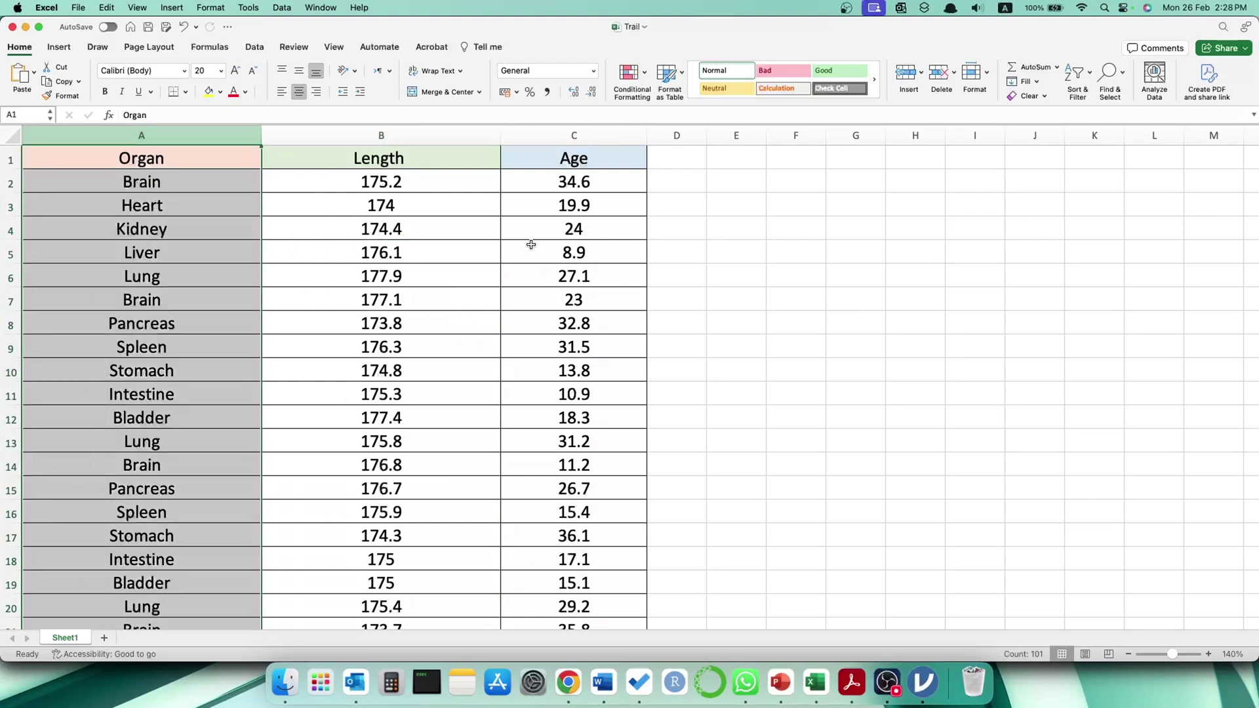
pyautogui.click(577, 152)
pyautogui.press('super+shift+Down')
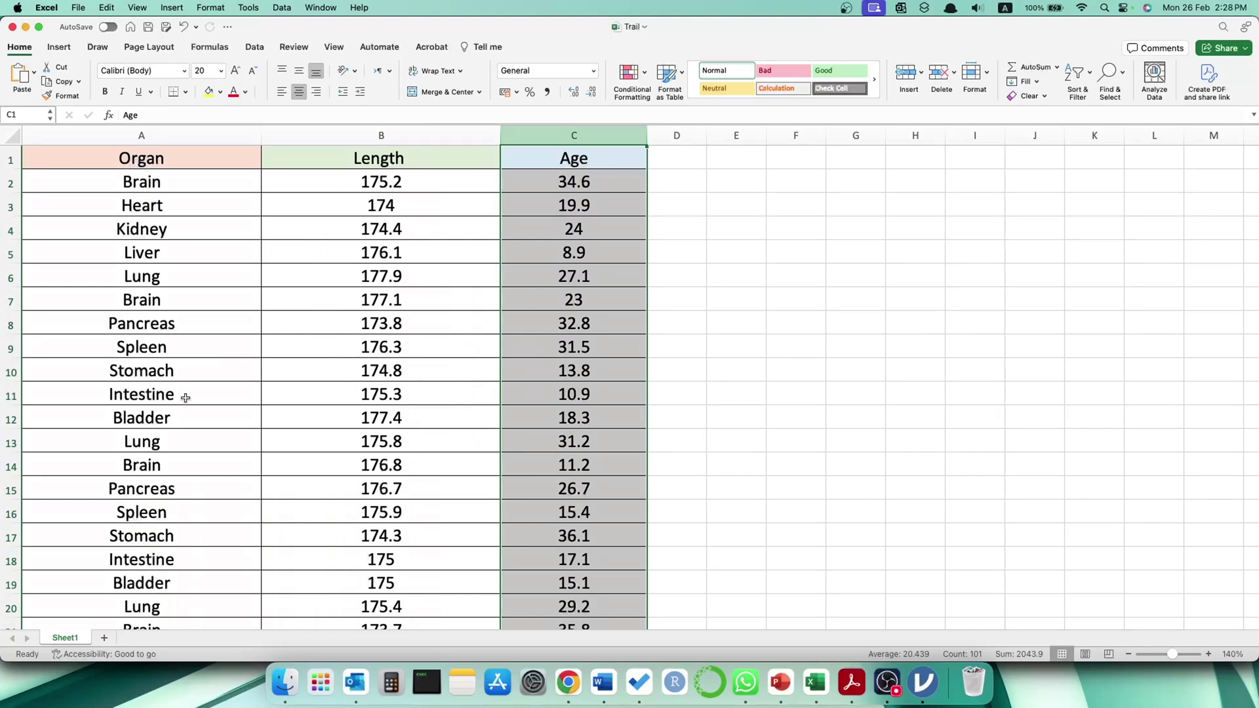
# Step: Switch to PowerPoint and review the slides on types of analysis, variables and observations, and univariate analysis
pyautogui.click(780, 683)
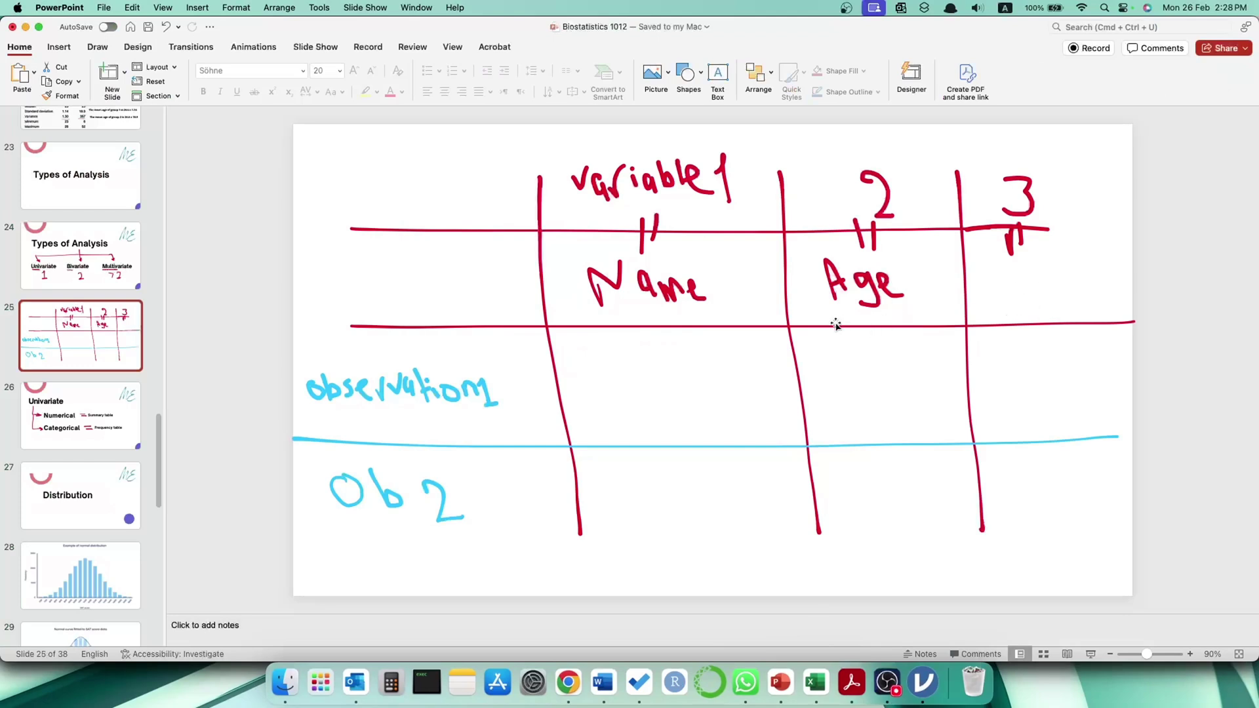
pyautogui.click(120, 262)
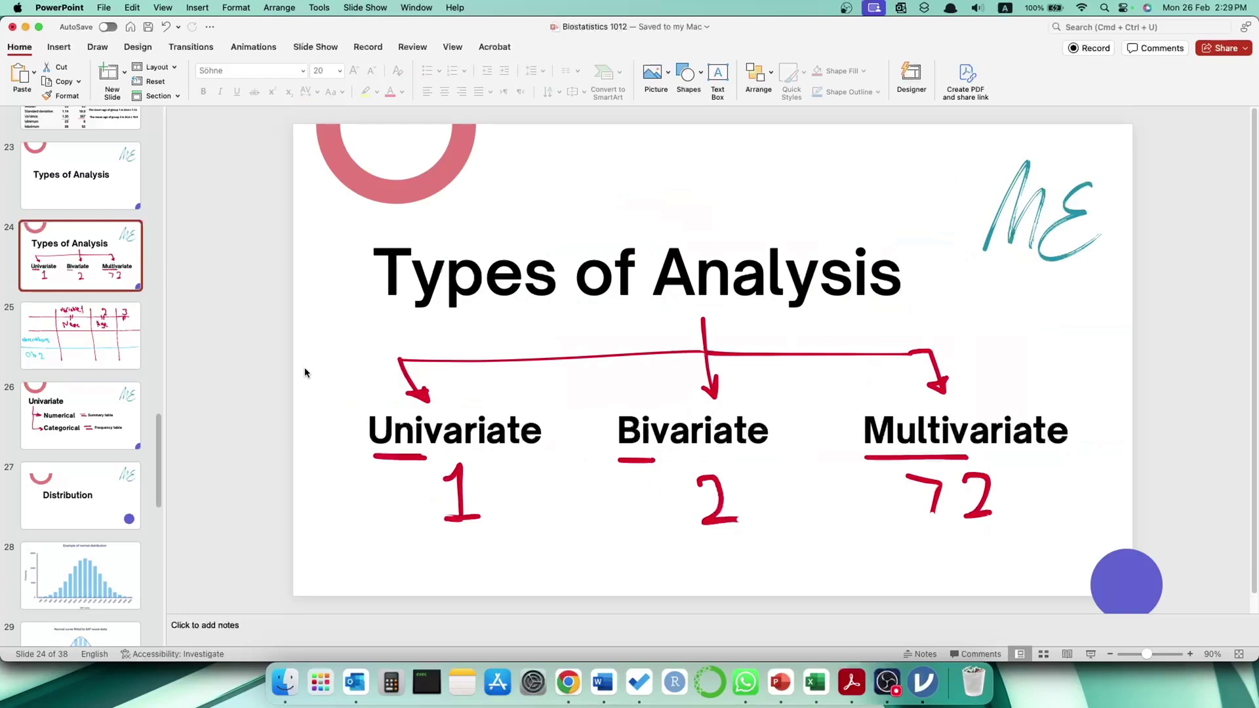
pyautogui.click(110, 345)
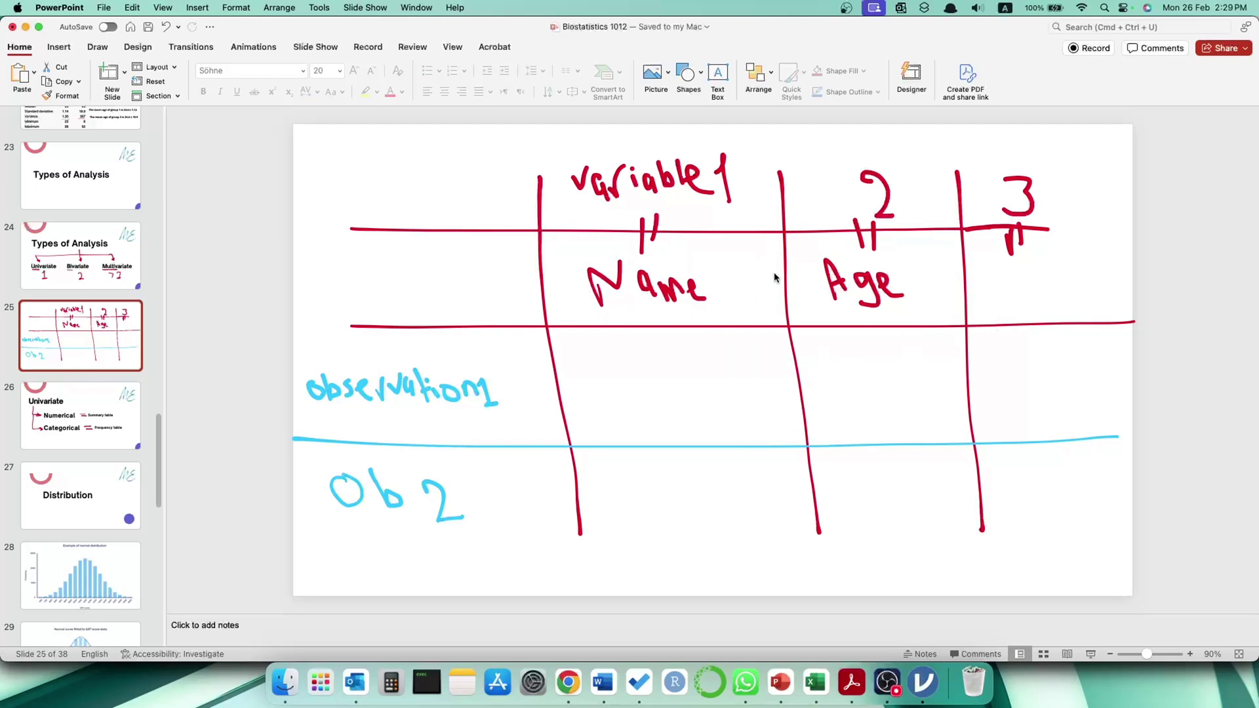
pyautogui.click(41, 271)
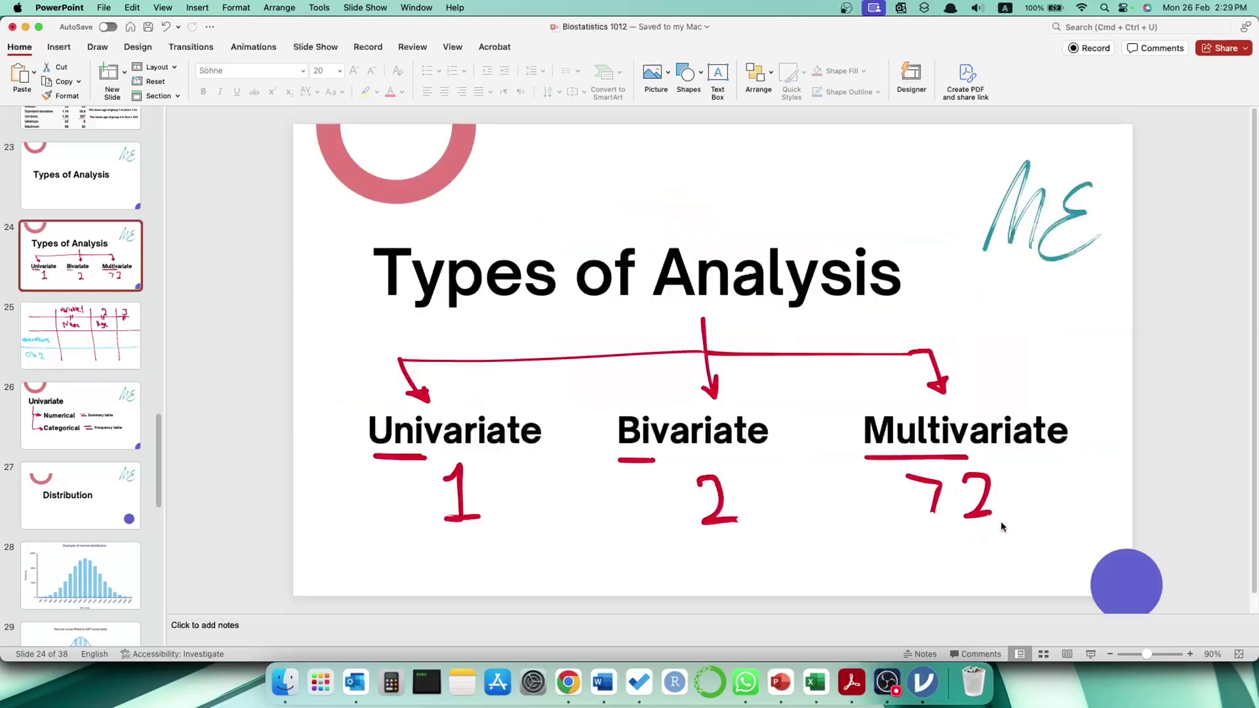
pyautogui.click(124, 347)
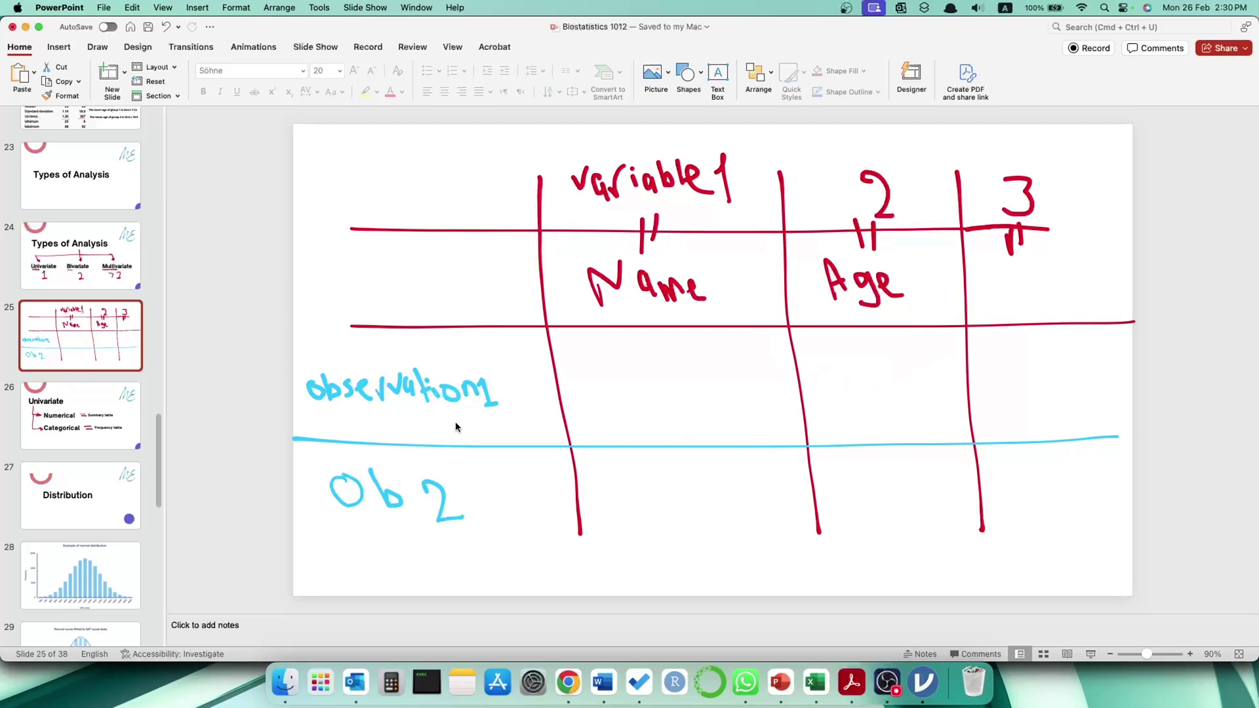
pyautogui.click(89, 427)
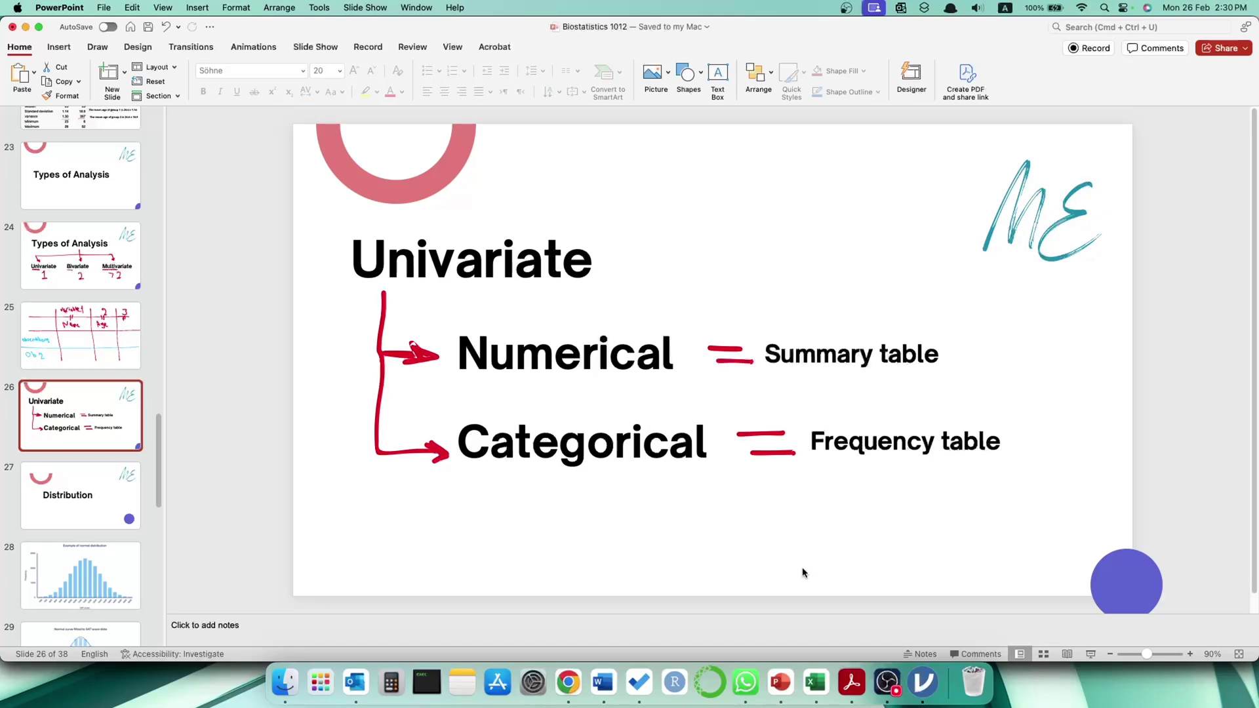
# Step: Switch to jamovi and widen the spreadsheet area beside the results
pyautogui.click(922, 682)
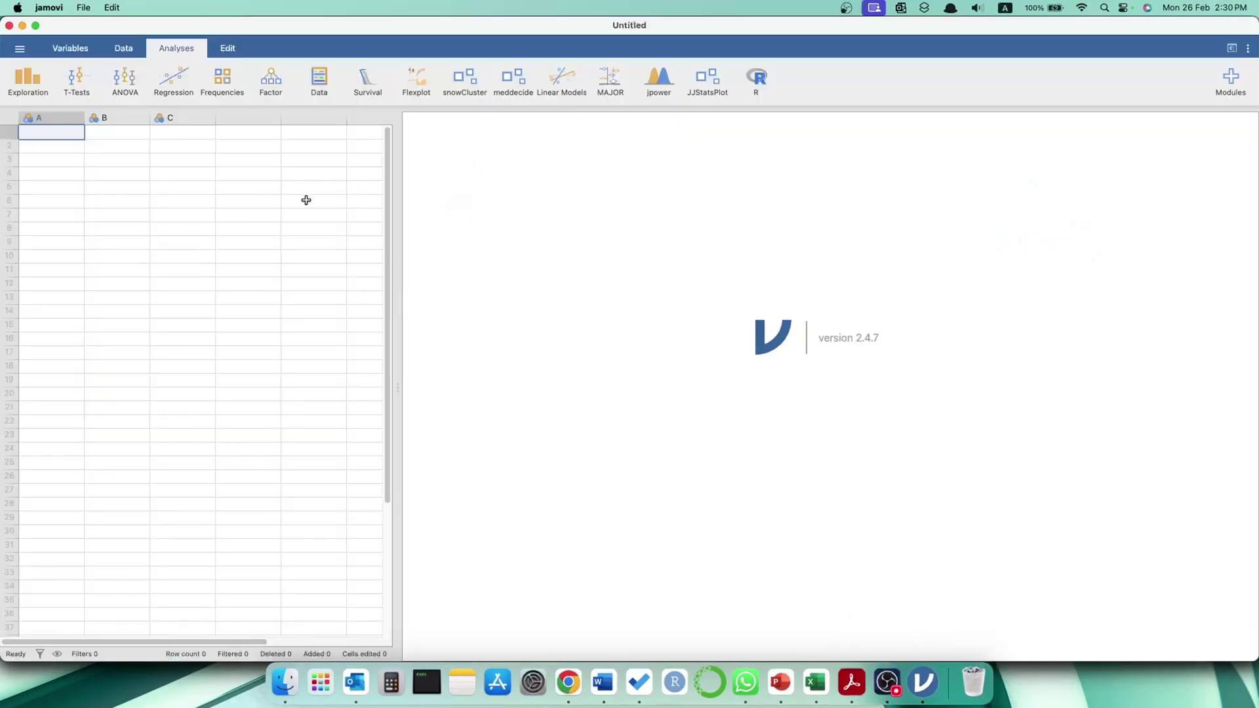
pyautogui.click(398, 218)
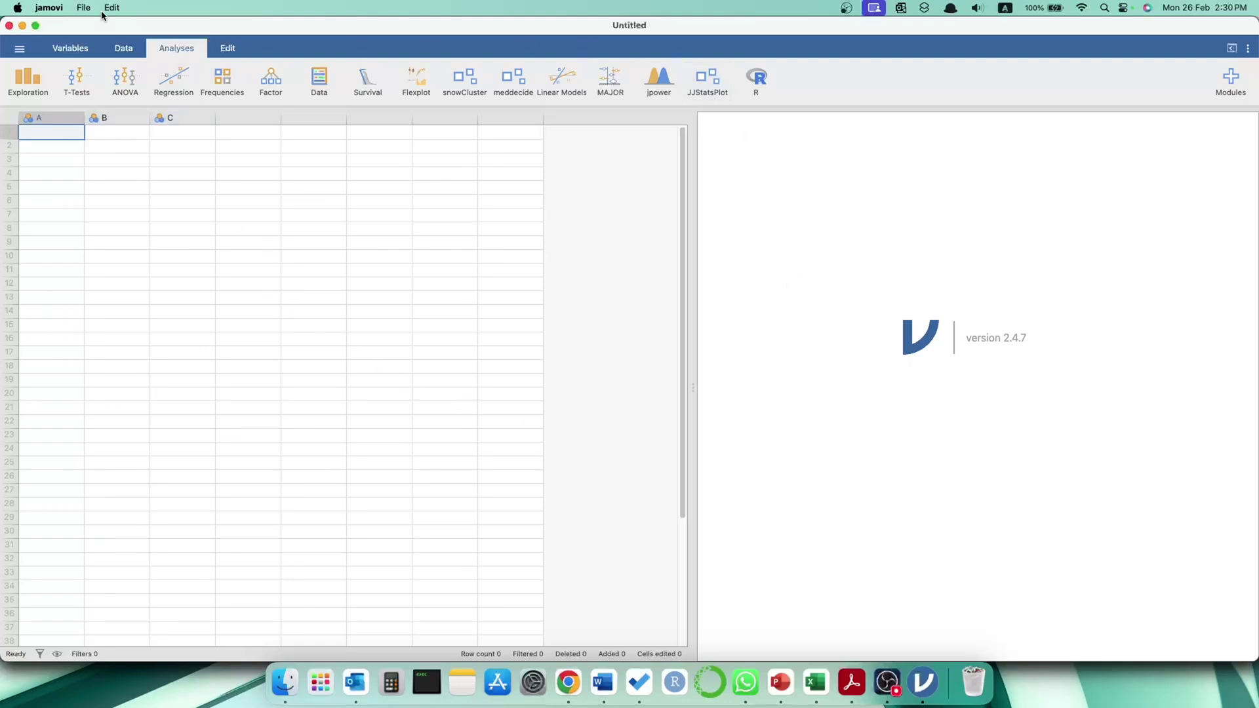
pyautogui.click(21, 49)
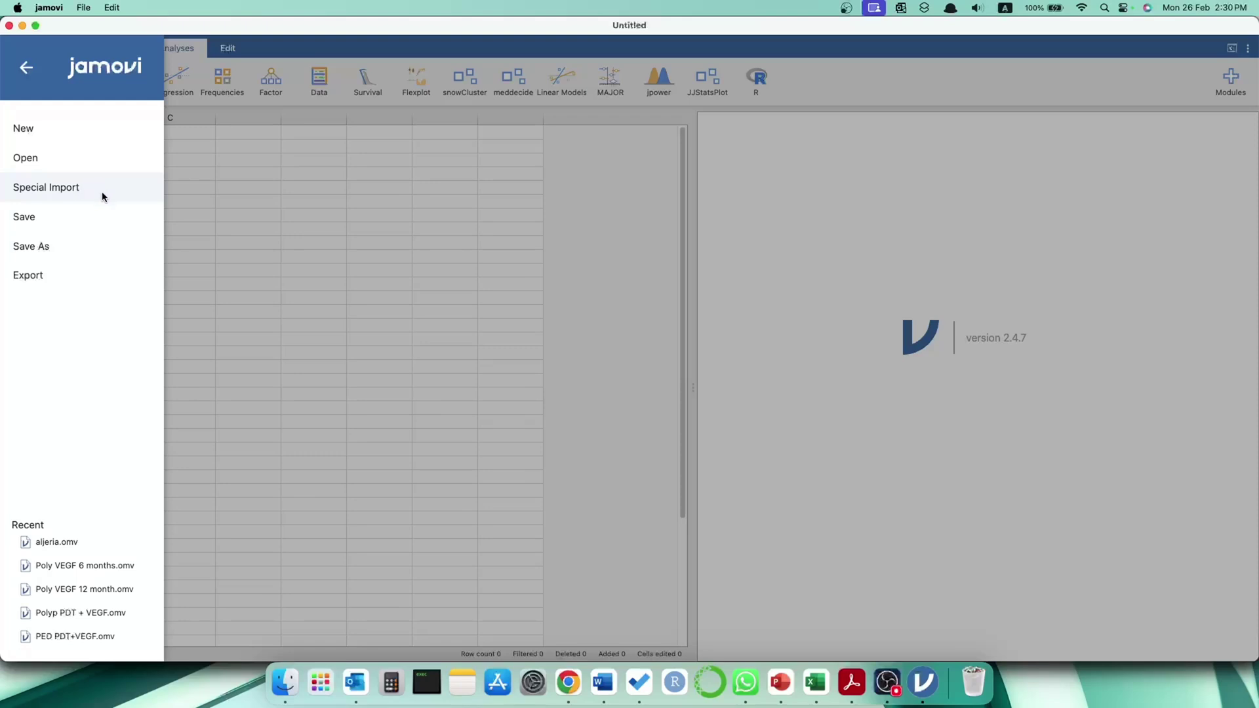
# Step: Switch to Excel and look over the Organ and Length data in the Trail workbook
pyautogui.click(815, 682)
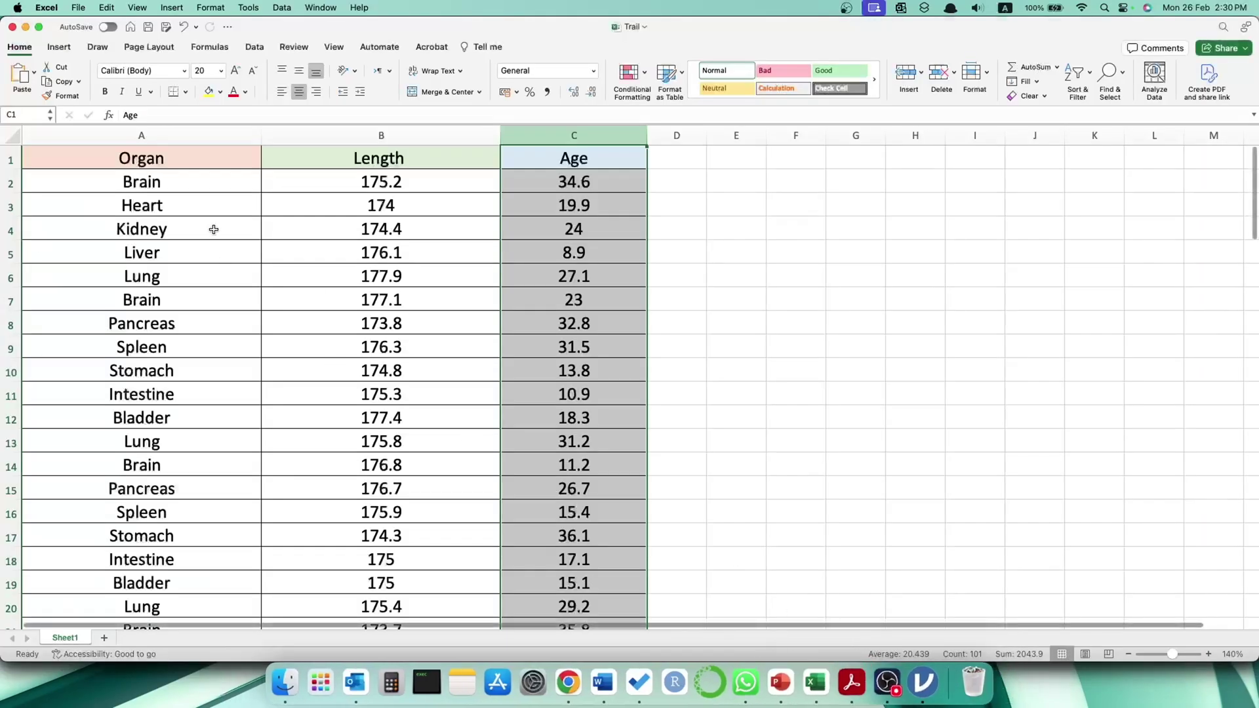
pyautogui.moveTo(167, 185); pyautogui.dragTo(275, 125)
pyautogui.moveTo(272, 51); pyautogui.dragTo(284, 328)
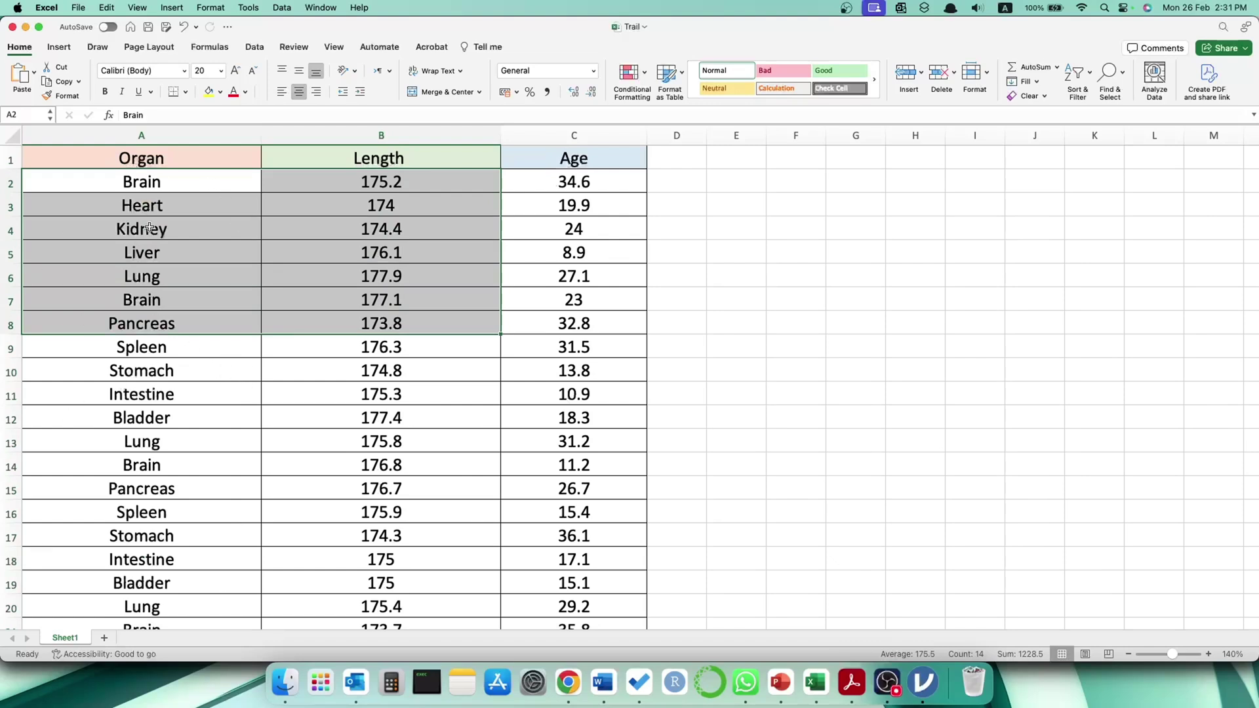
pyautogui.click(394, 372)
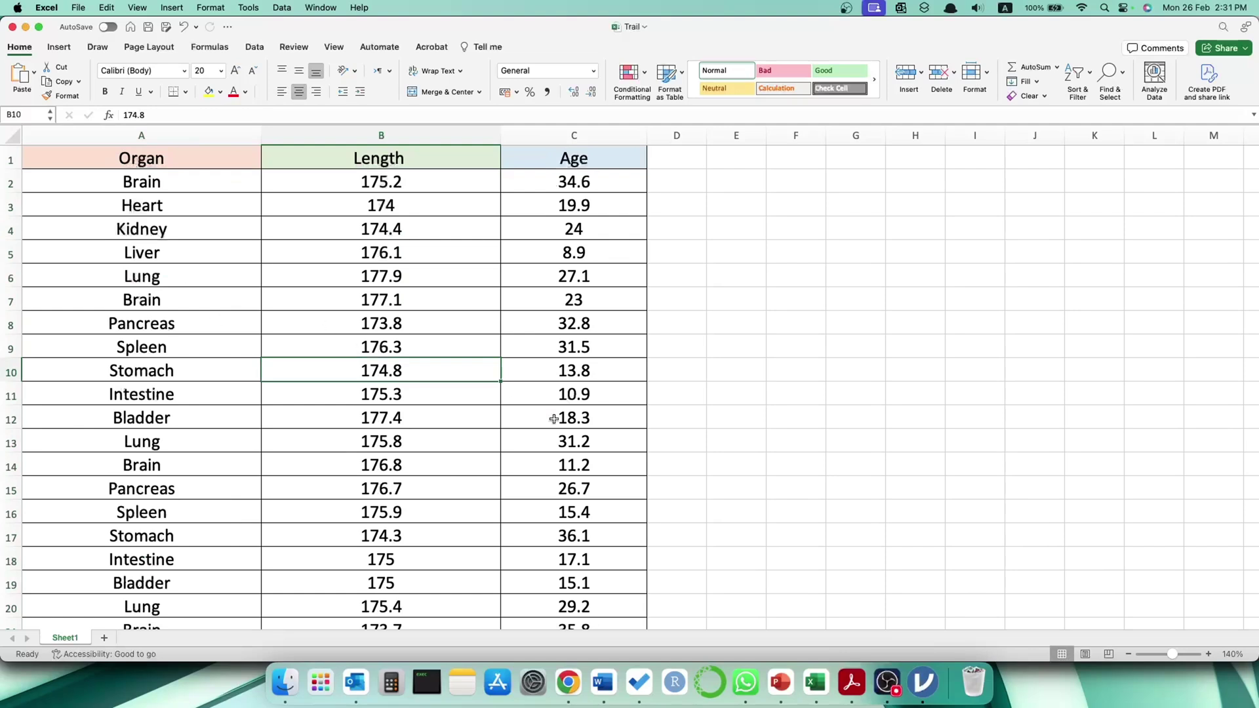
# Step: Switch to jamovi and bring in Trail.xlsx from the BioStats 101 folder using Special Import
pyautogui.click(949, 682)
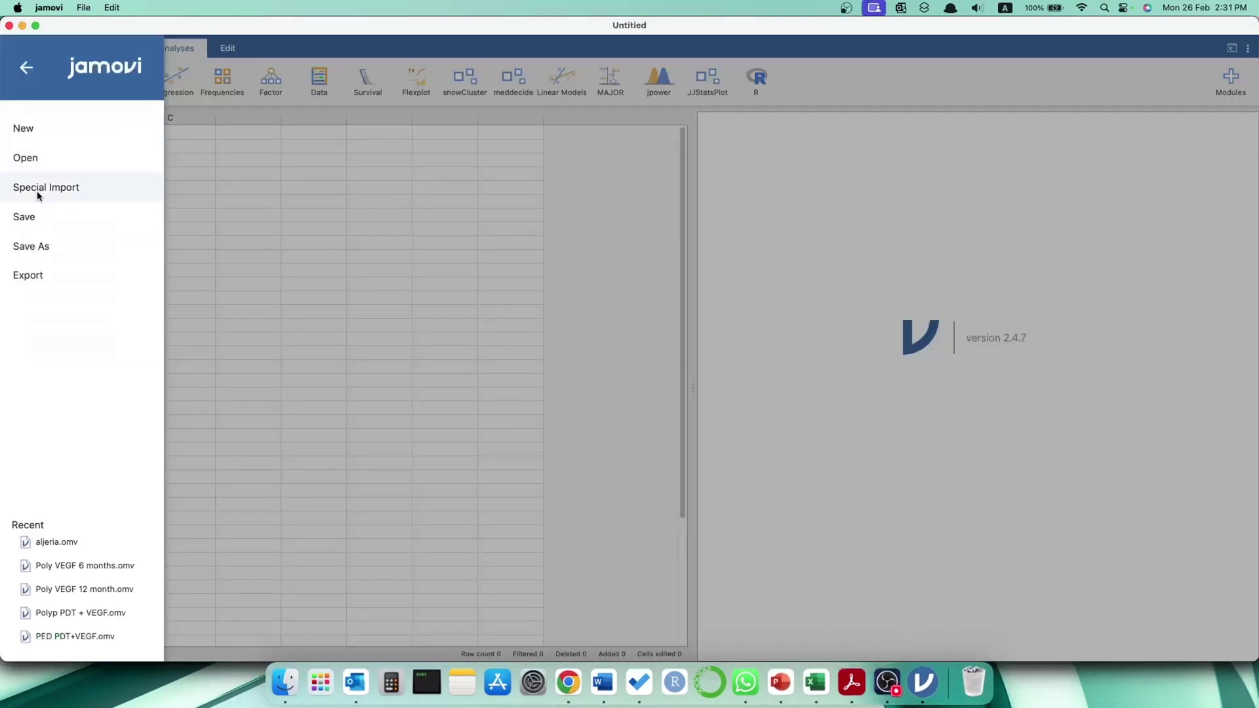
pyautogui.click(75, 190)
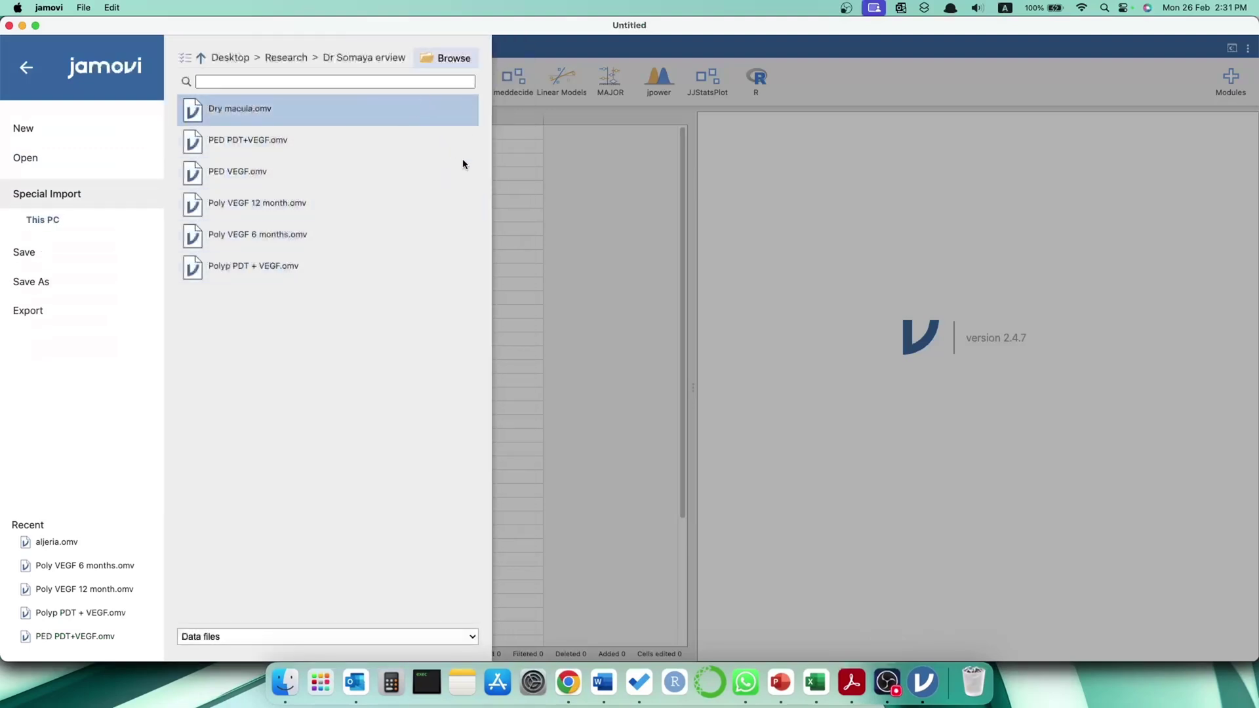
pyautogui.click(694, 343)
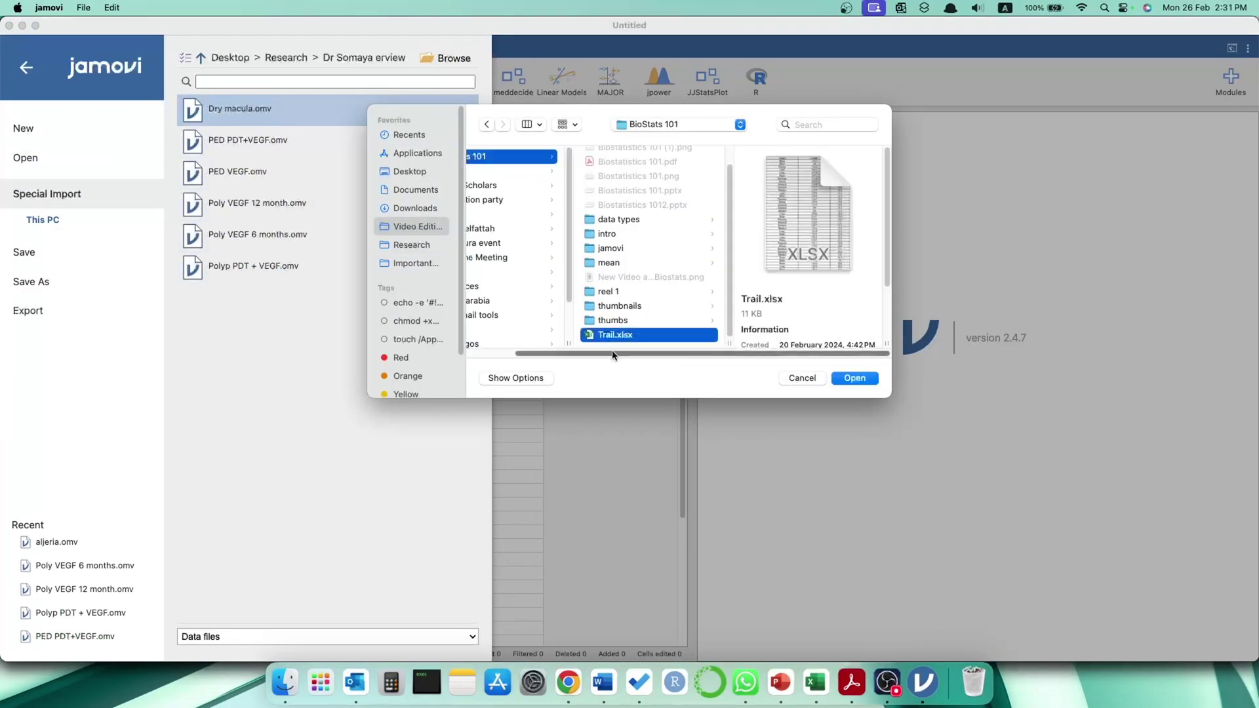
pyautogui.click(859, 381)
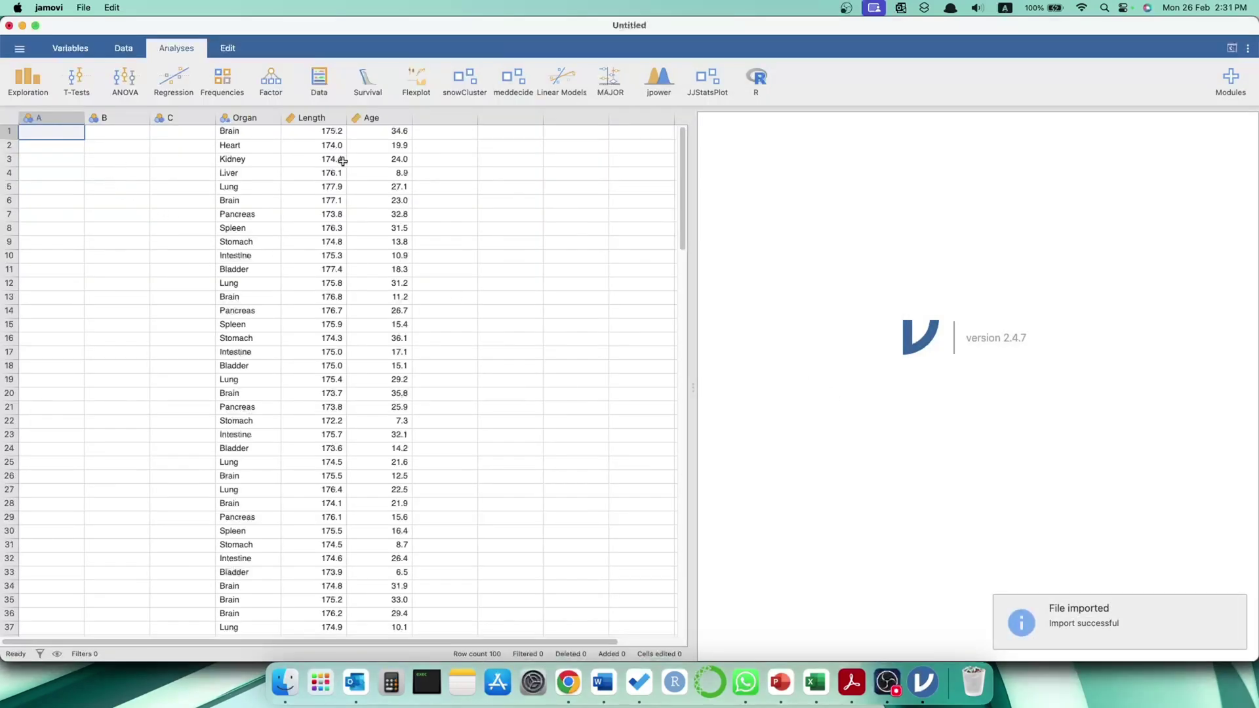
# Step: Delete the empty variables A, B and C from the dataset
pyautogui.moveTo(39, 118); pyautogui.dragTo(171, 127)
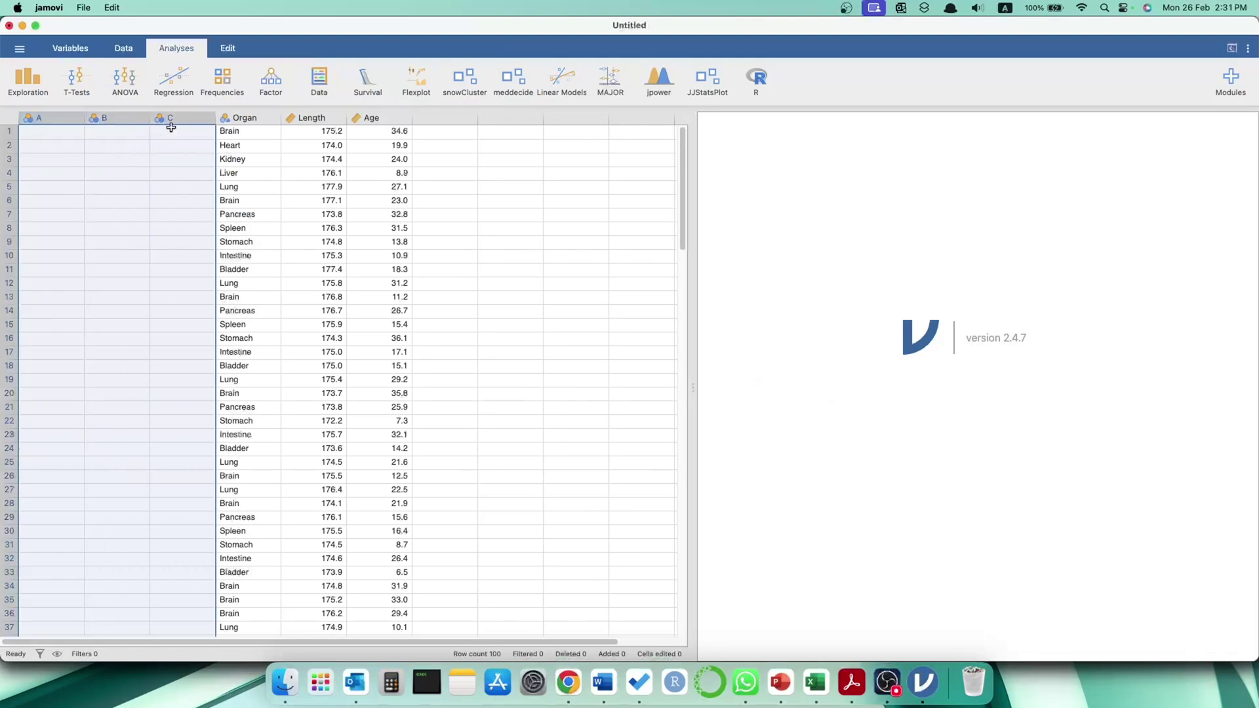
pyautogui.click(244, 146)
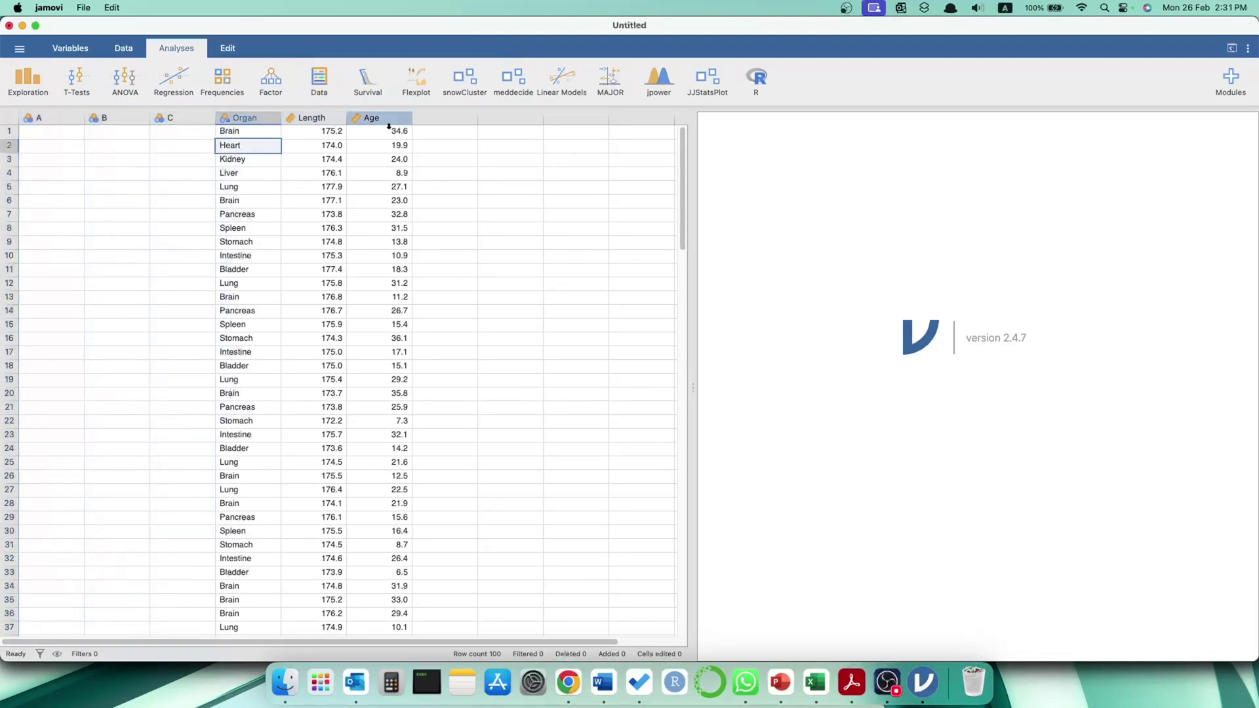
pyautogui.moveTo(50, 121); pyautogui.dragTo(176, 126)
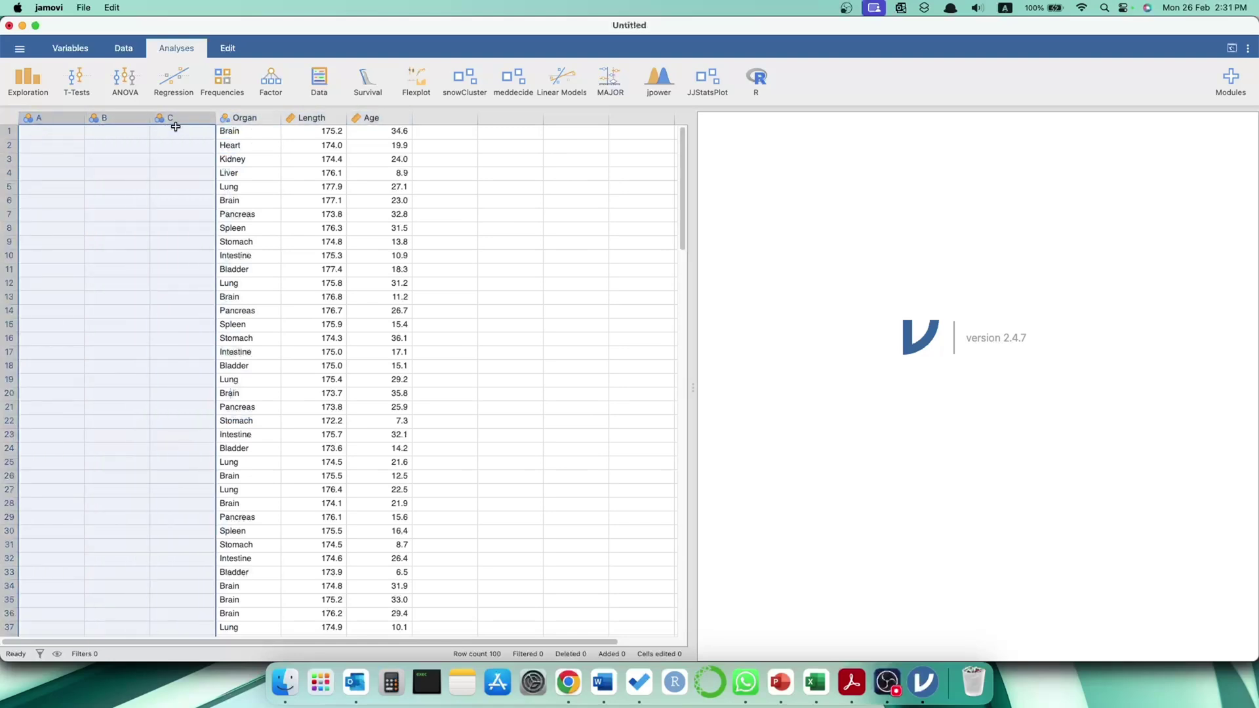
pyautogui.click(71, 52)
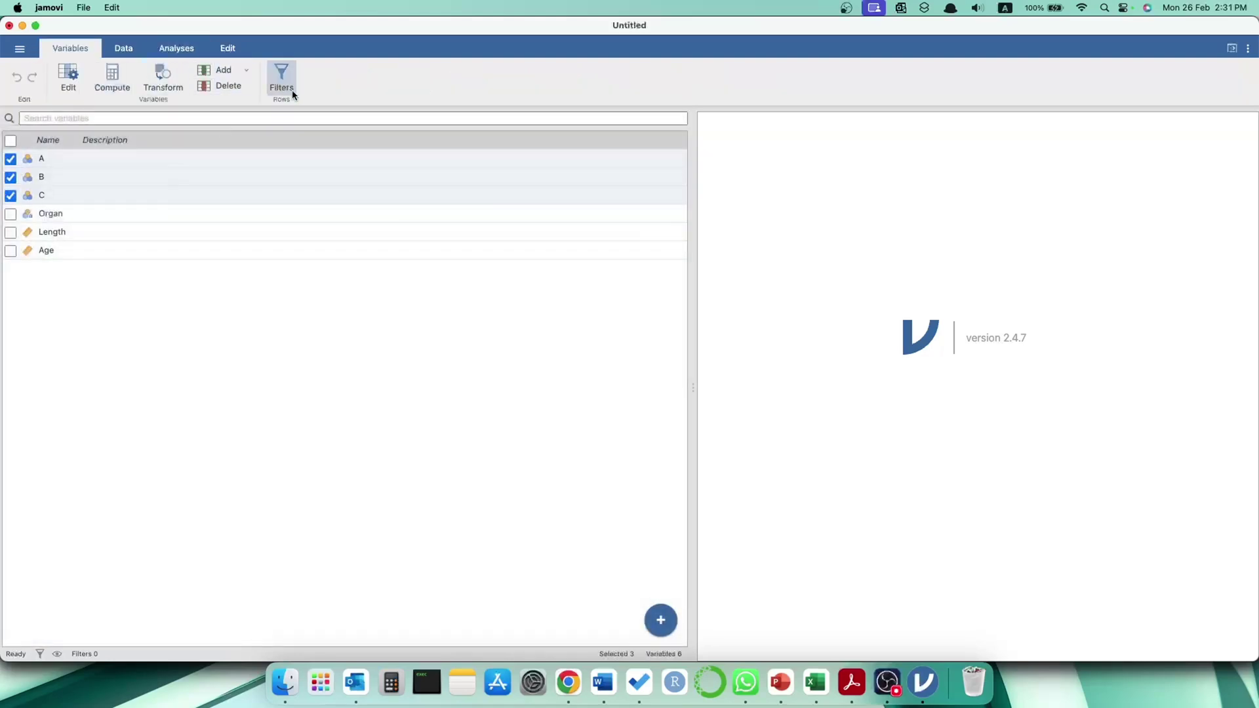
pyautogui.click(214, 88)
pyautogui.click(593, 222)
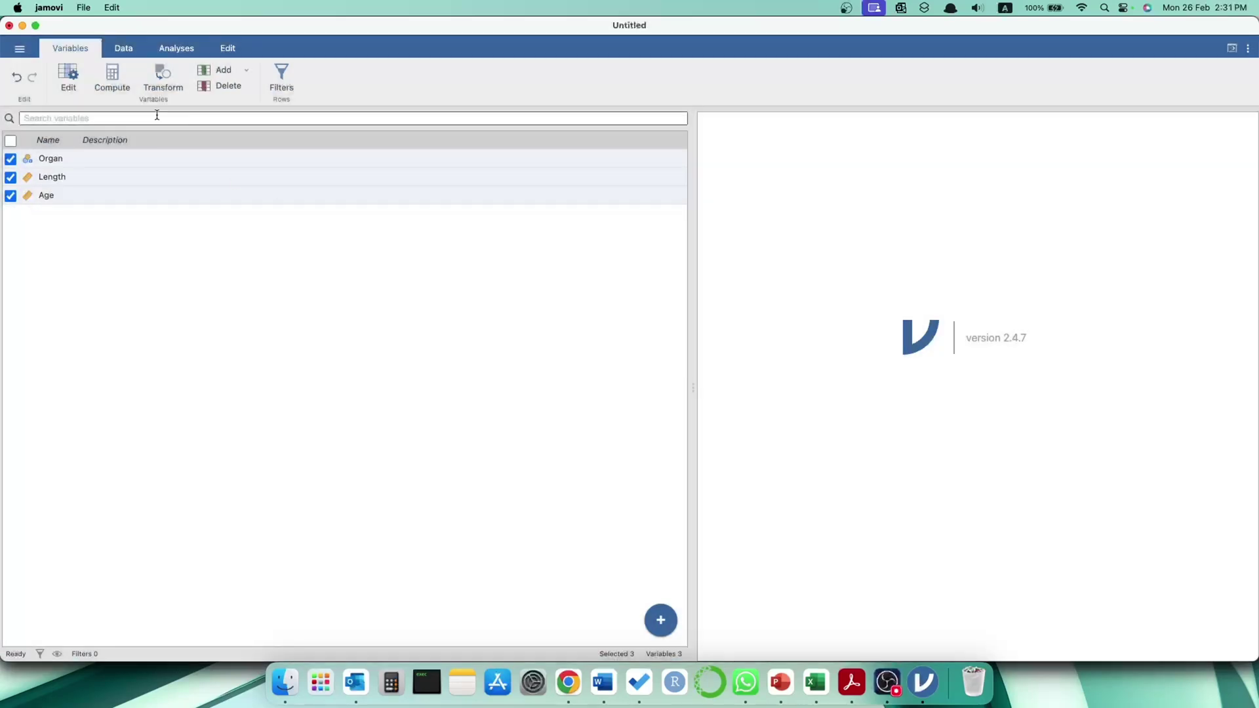
# Step: Return to the data sheet and look over the imported Organ, Length and Age columns
pyautogui.click(122, 50)
pyautogui.click(115, 159)
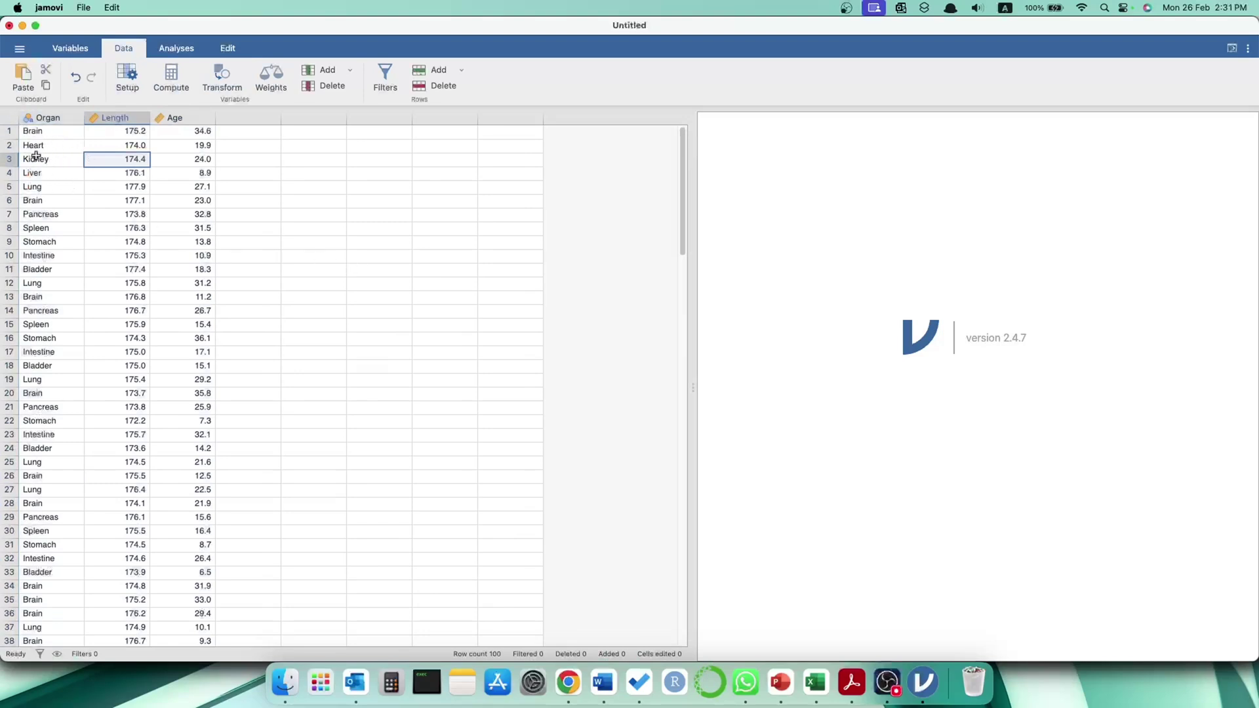
pyautogui.moveTo(42, 134); pyautogui.dragTo(36, 369)
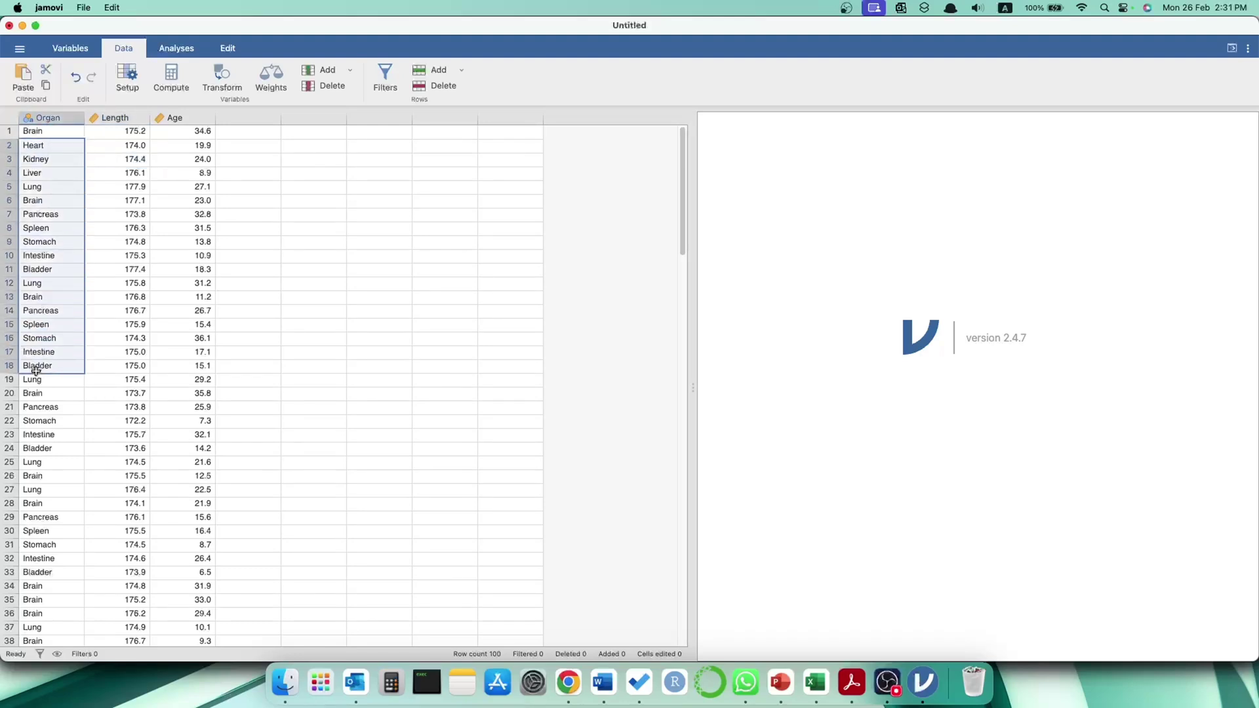
pyautogui.click(113, 118)
pyautogui.click(174, 118)
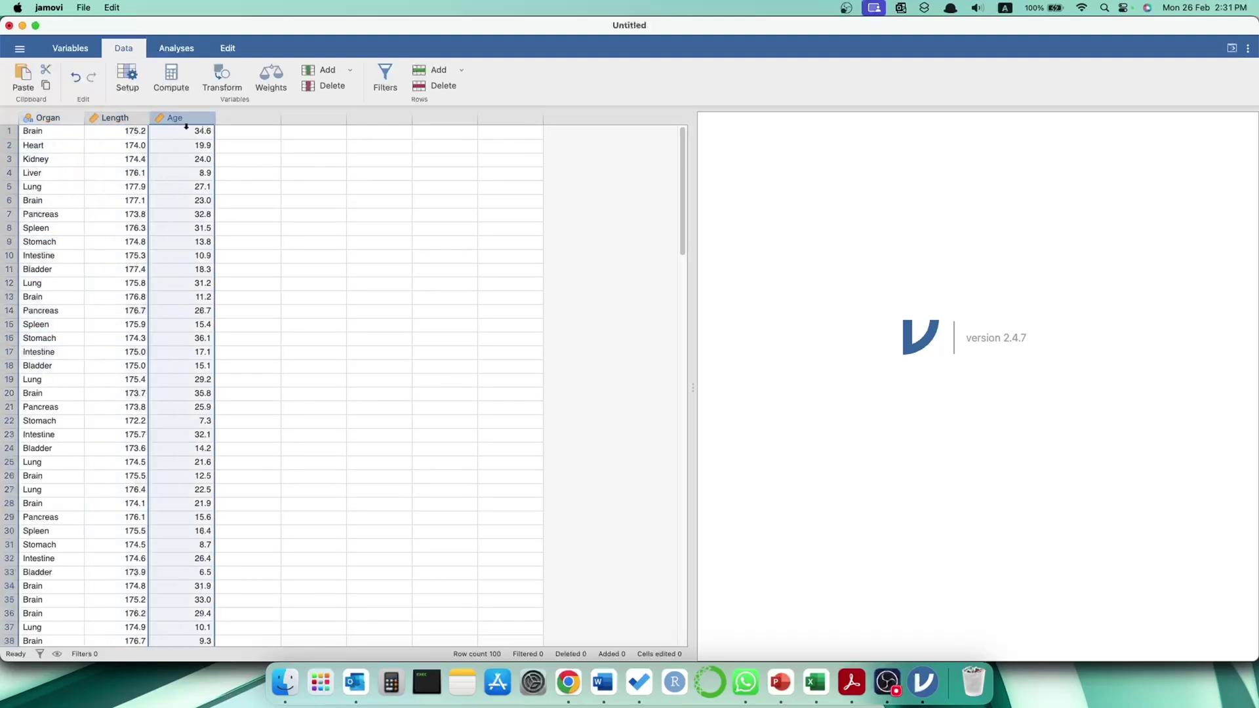
pyautogui.click(36, 187)
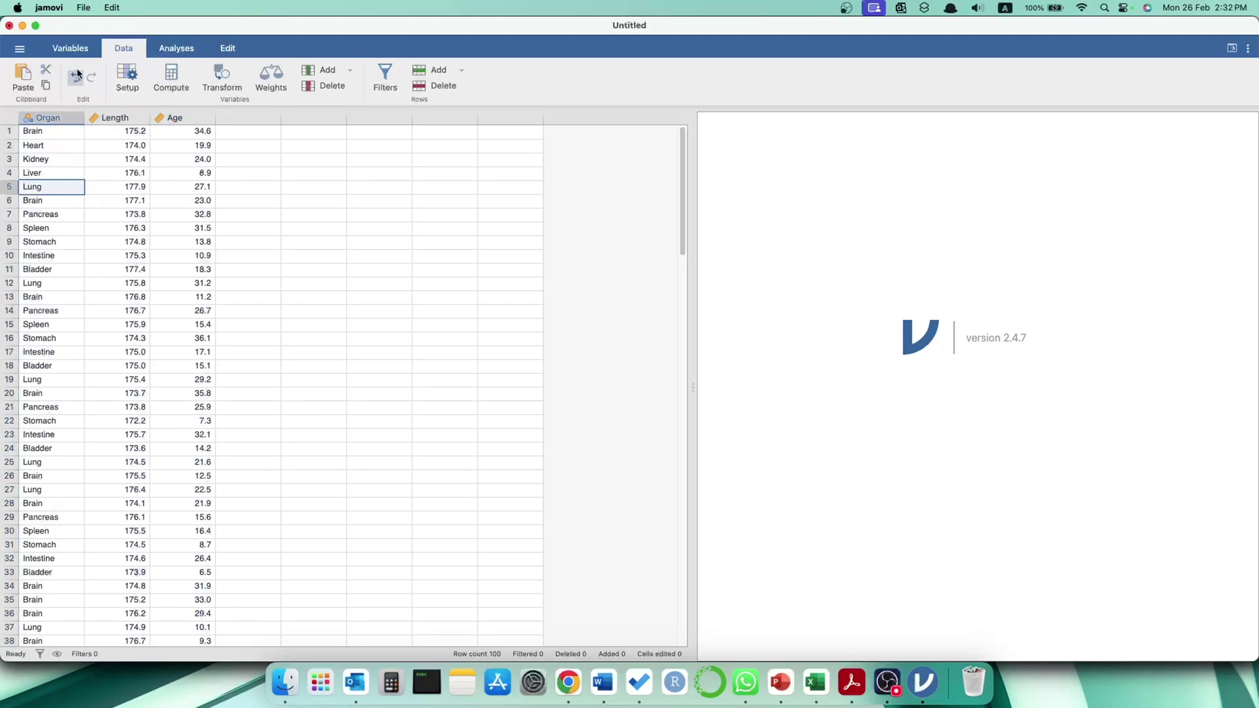
# Step: Open the variable settings and review the measure type and data type of Organ, Length and Age
pyautogui.click(70, 48)
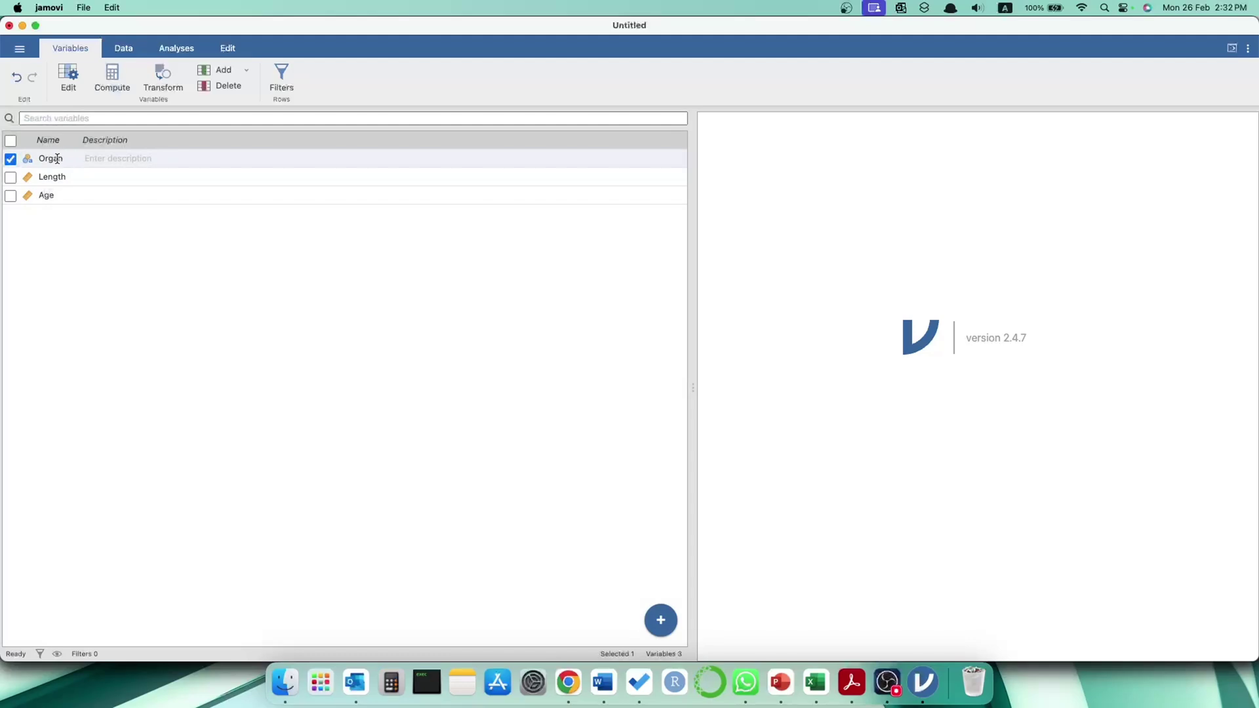
pyautogui.click(69, 78)
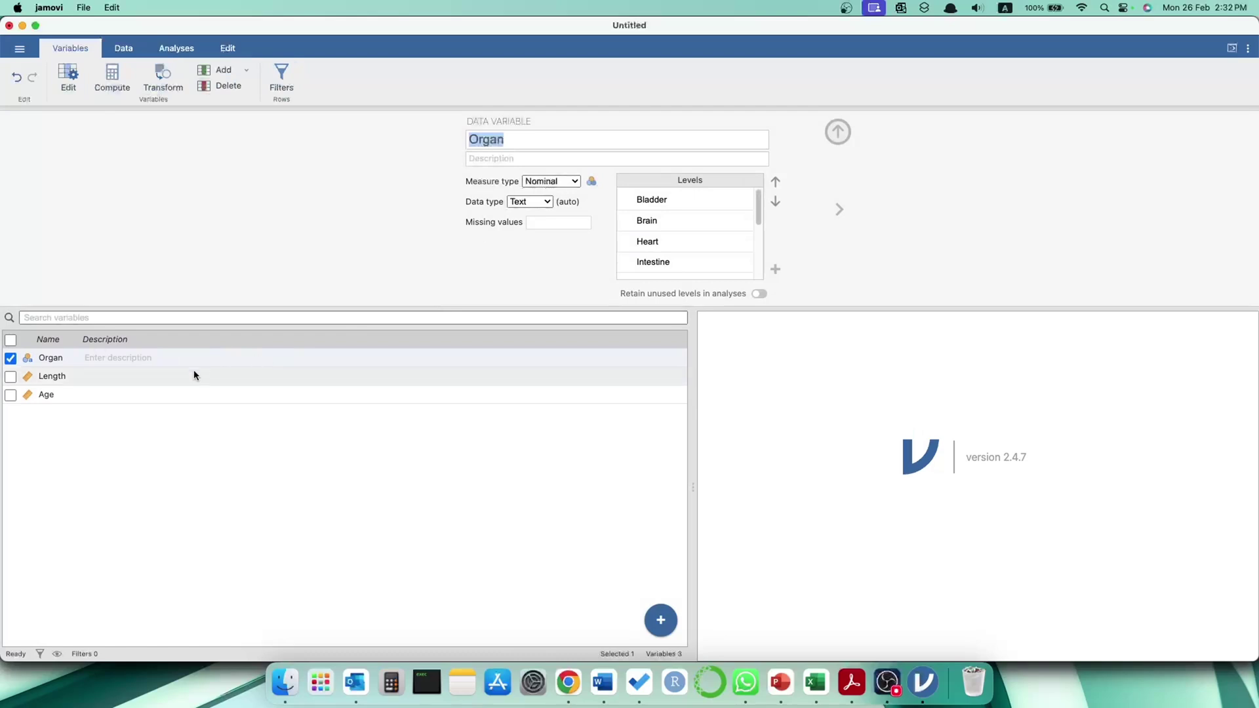
pyautogui.click(101, 381)
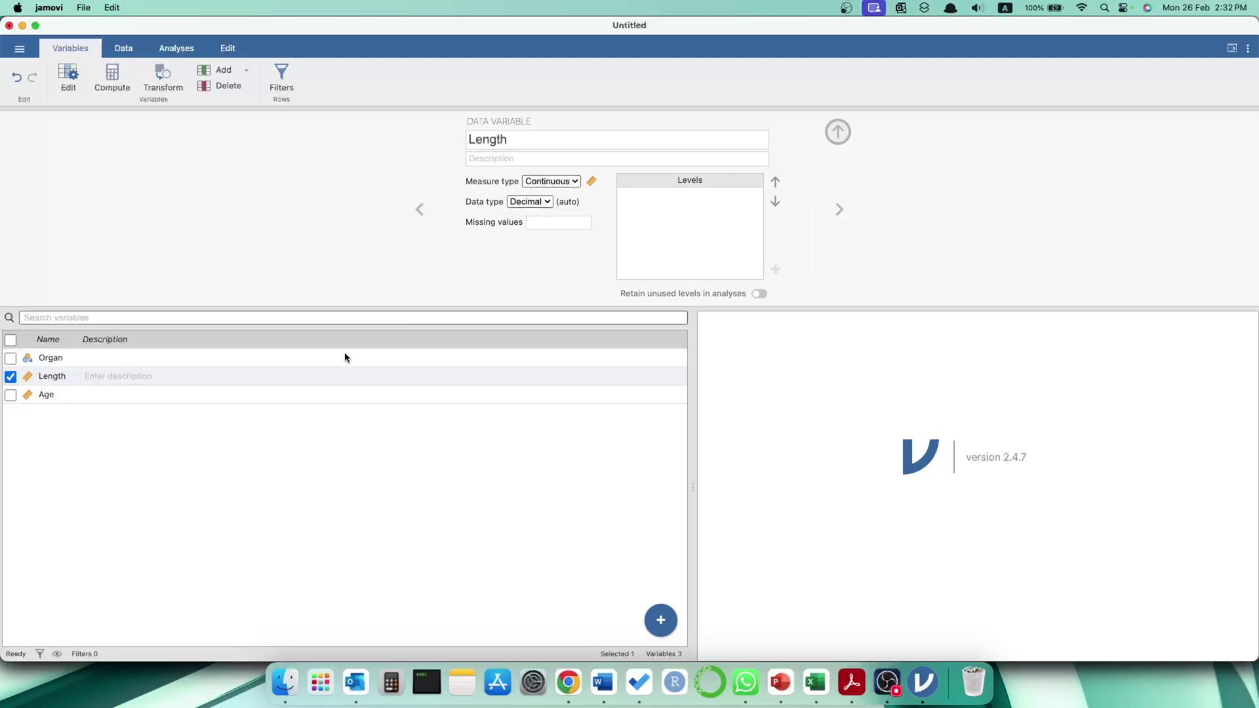
pyautogui.click(161, 397)
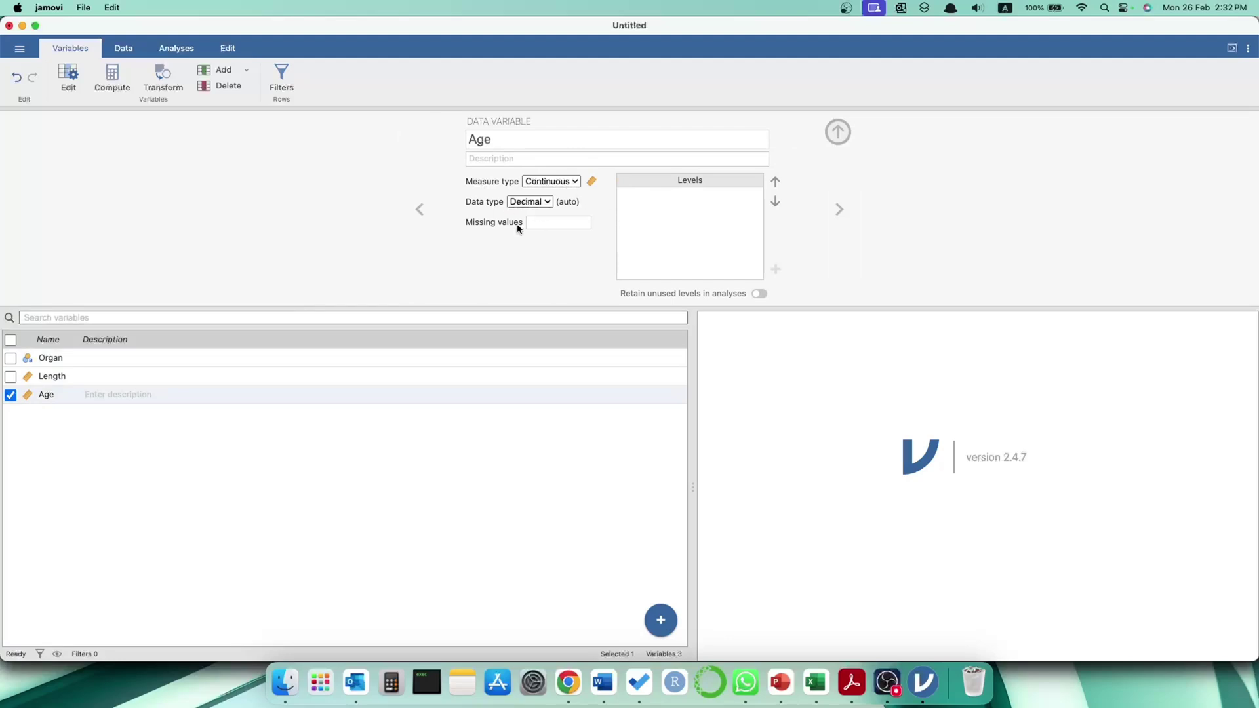
# Step: Switch to the Trail workbook in Excel and add an ID column header in cell D1
pyautogui.click(124, 50)
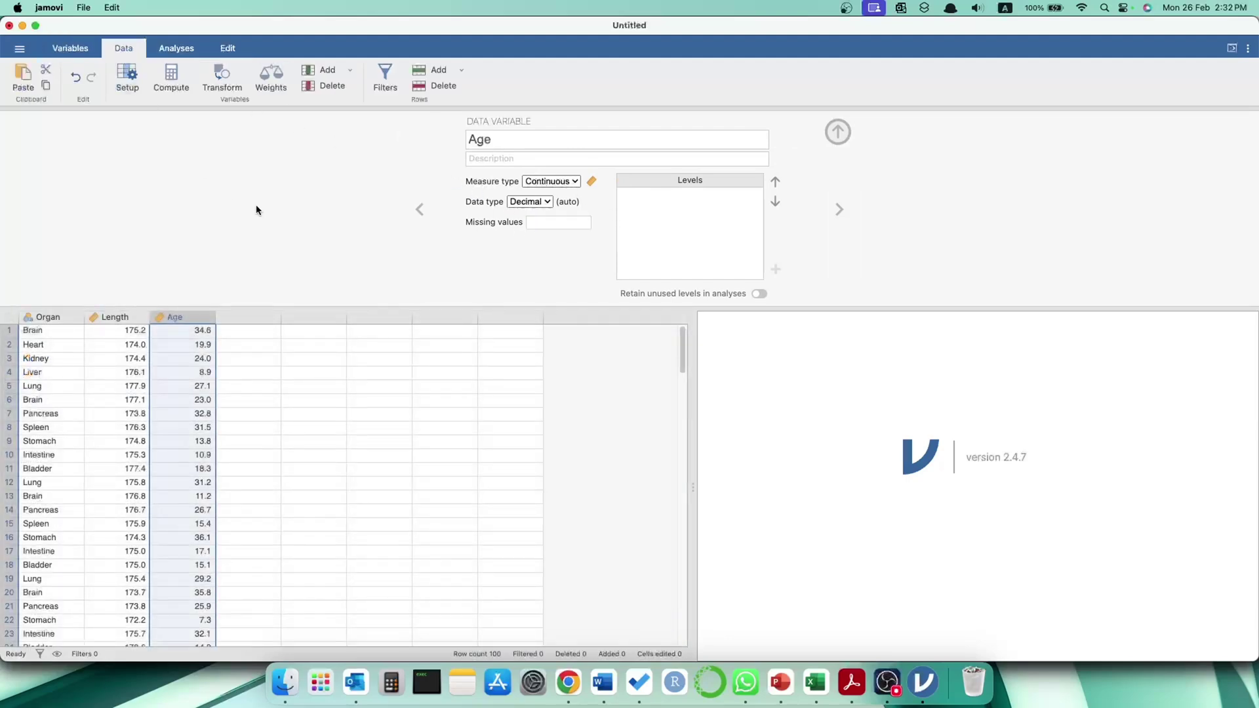
pyautogui.click(262, 317)
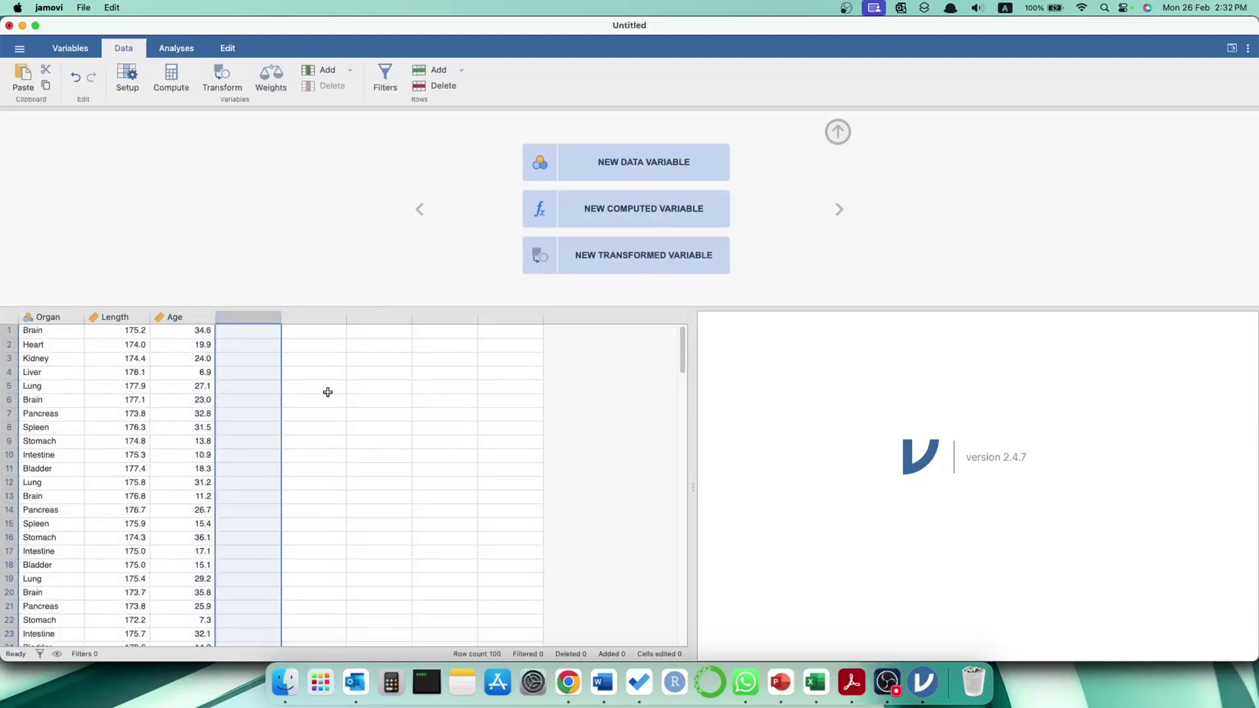
pyautogui.click(815, 682)
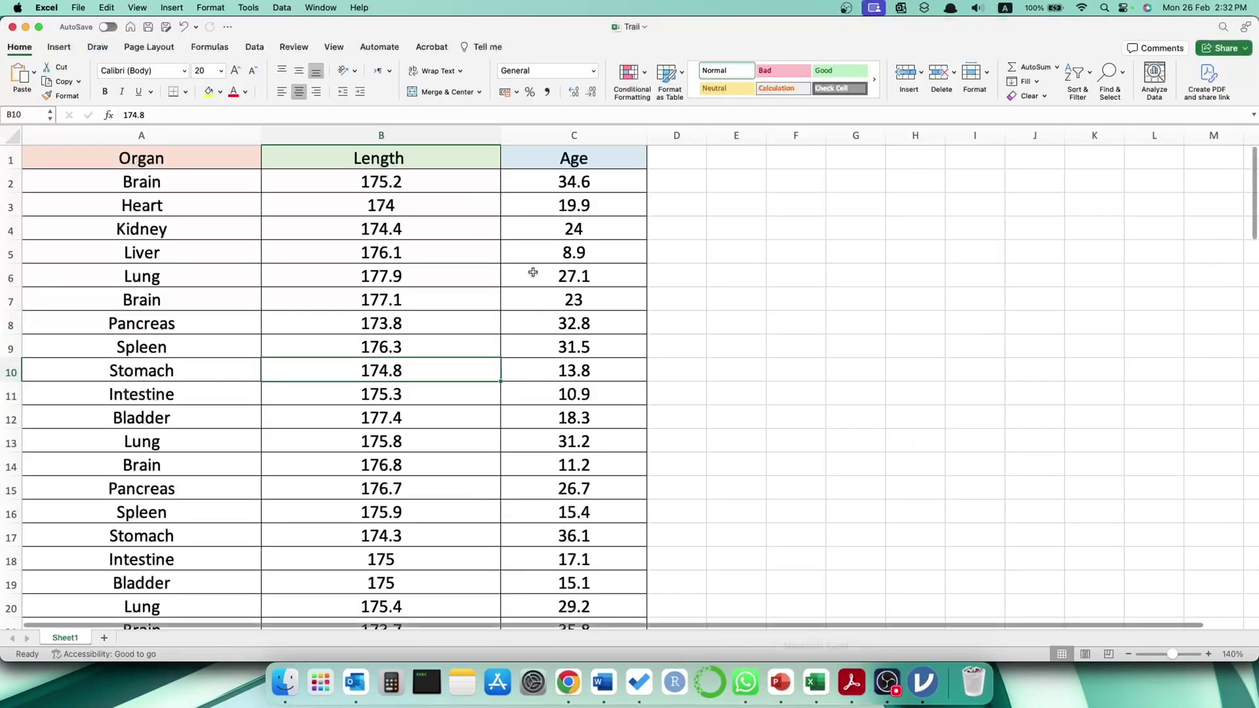
pyautogui.click(683, 159)
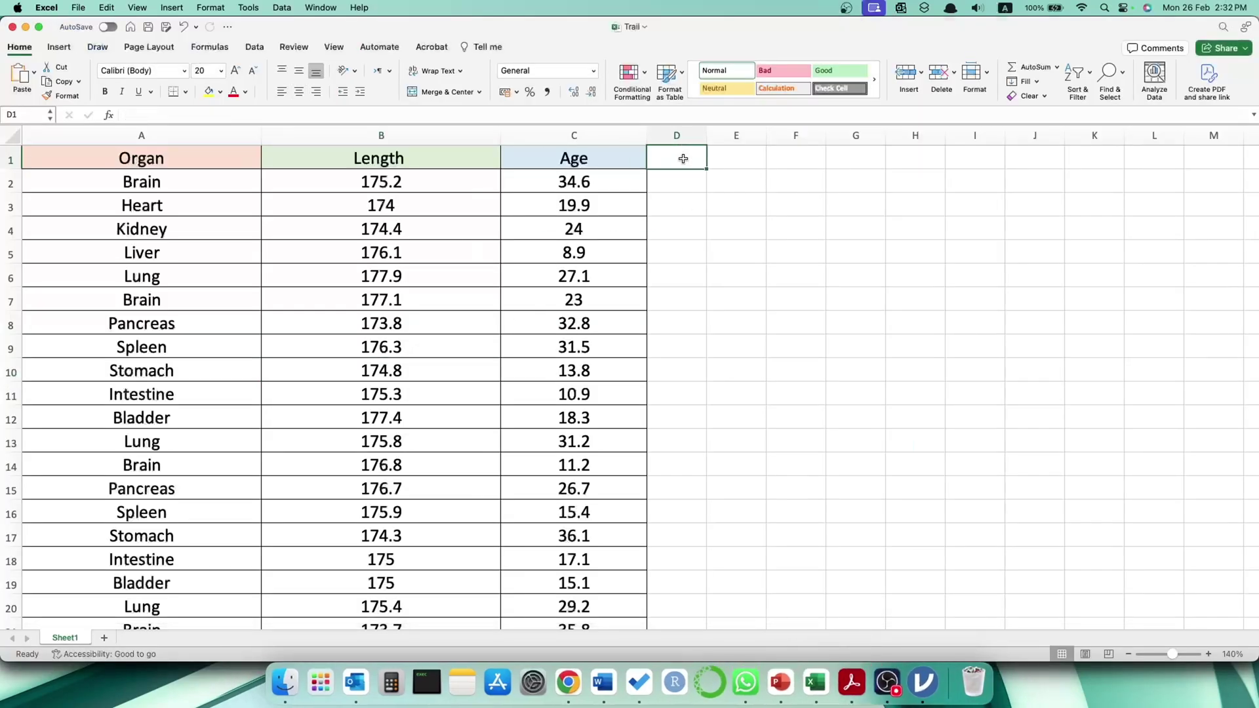
pyautogui.write('ID')
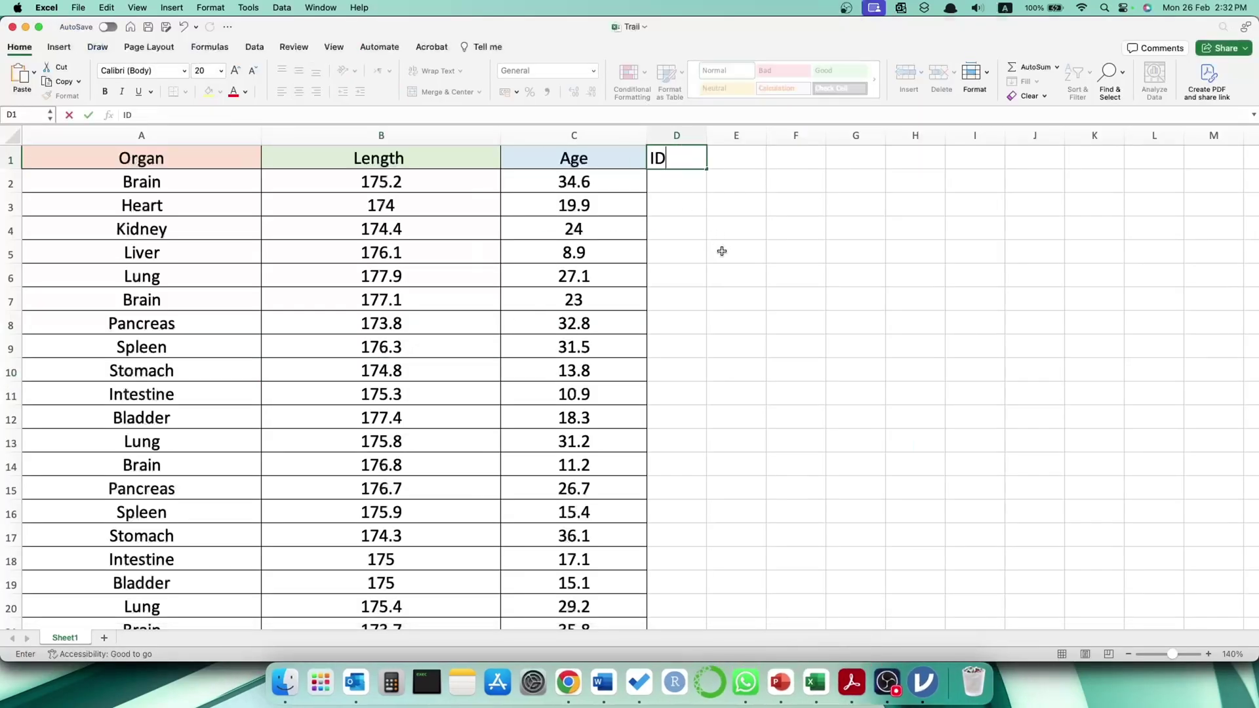
# Step: Enter arbitrary ID numbers of two to four digits in cells D2 through D10 of the ID column
pyautogui.click(682, 188)
pyautogui.write('244')
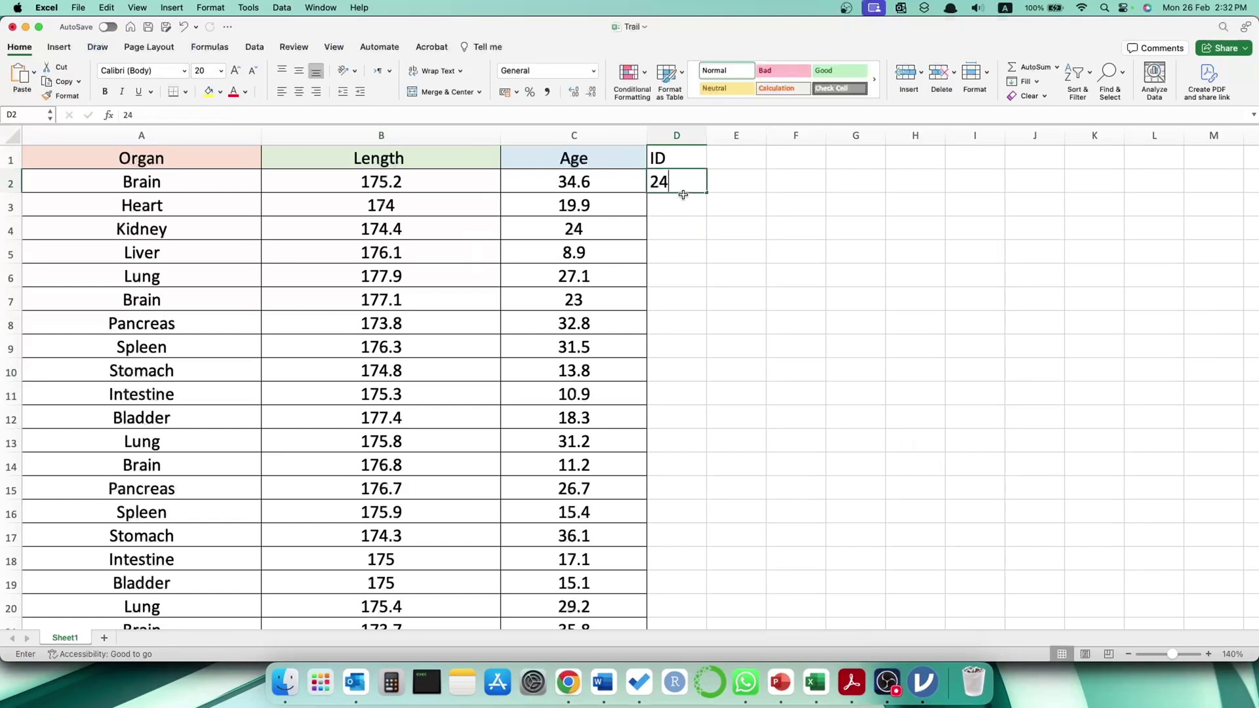
pyautogui.click(690, 210)
pyautogui.write('341')
pyautogui.click(686, 228)
pyautogui.write('234')
pyautogui.click(690, 256)
pyautogui.write('564')
pyautogui.click(669, 278)
pyautogui.write('3452')
pyautogui.click(675, 297)
pyautogui.write('234')
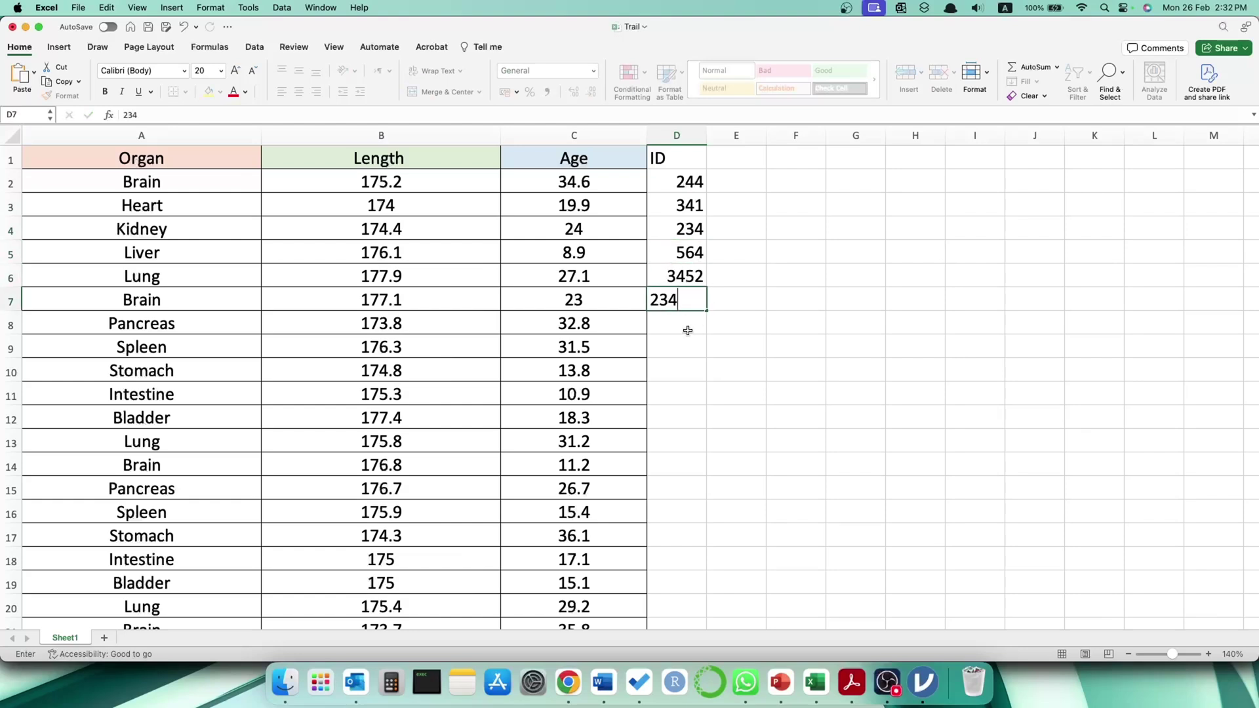
pyautogui.click(688, 330)
pyautogui.write('4534')
pyautogui.click(685, 341)
pyautogui.write('563')
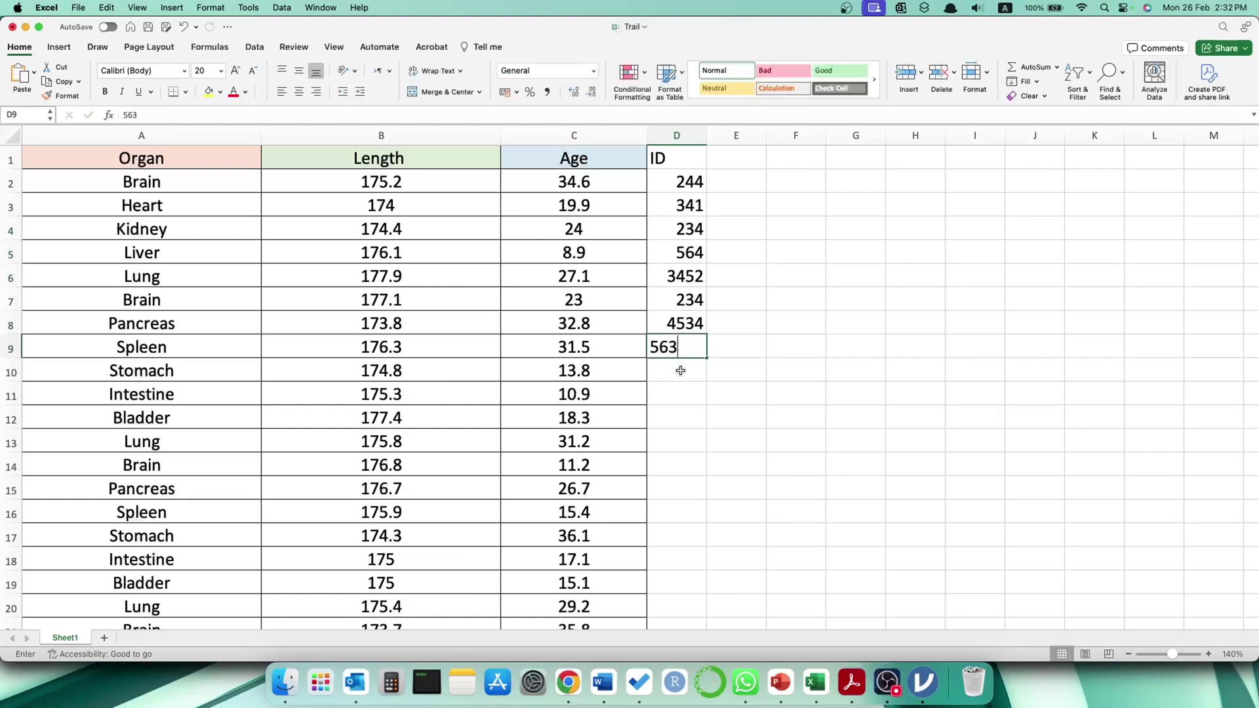
pyautogui.click(680, 369)
pyautogui.write('45')
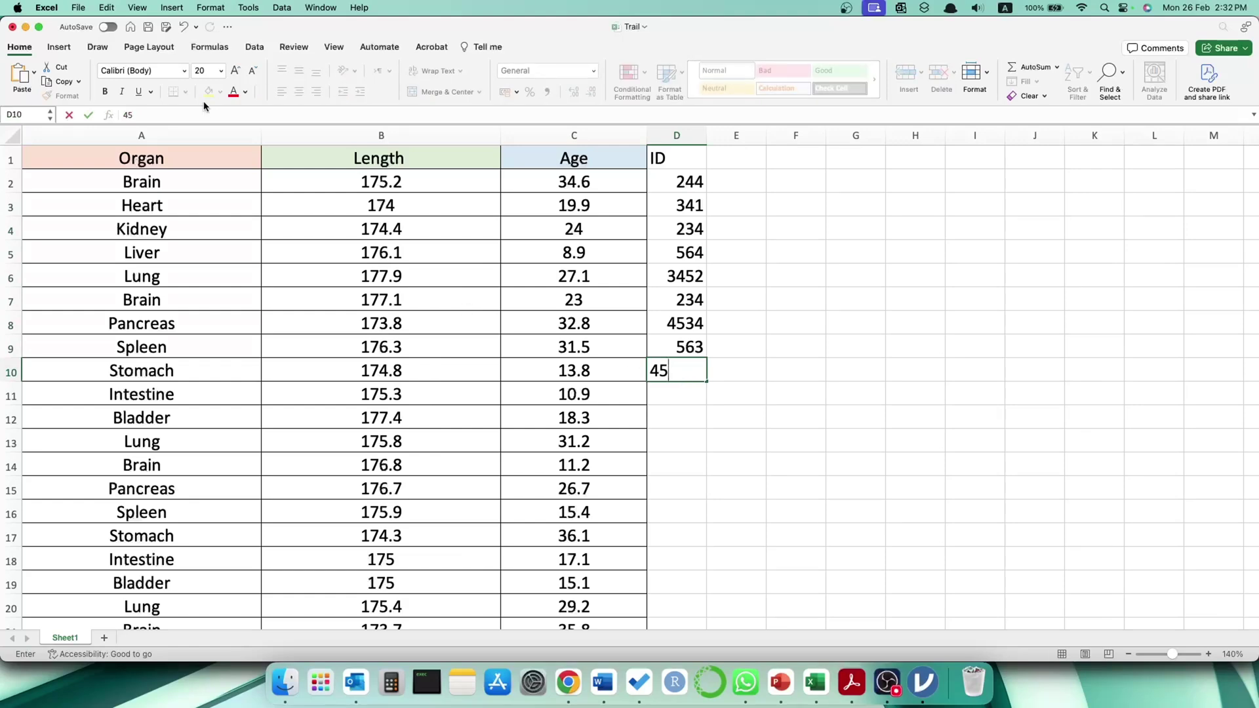
# Step: Extend the ID number series from D12 down to the last data row, 101
pyautogui.click(639, 216)
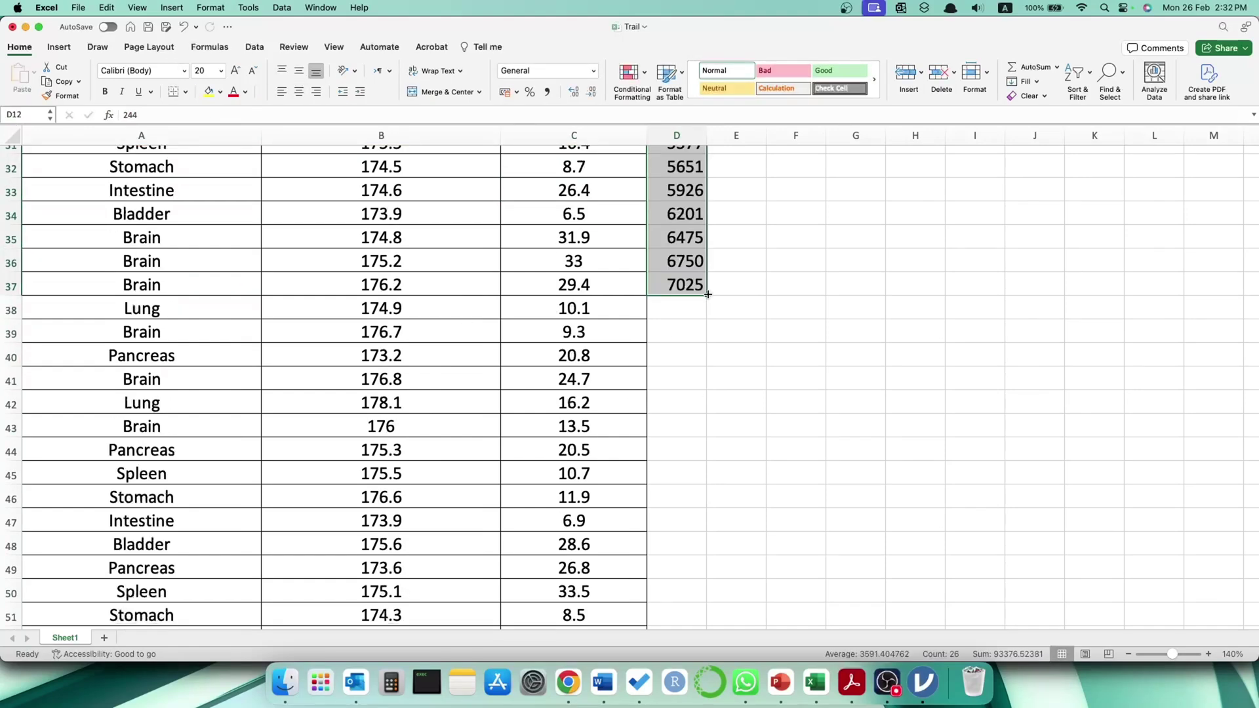
pyautogui.moveTo(708, 289); pyautogui.dragTo(697, 582)
pyautogui.scroll(-4, 691, 458)
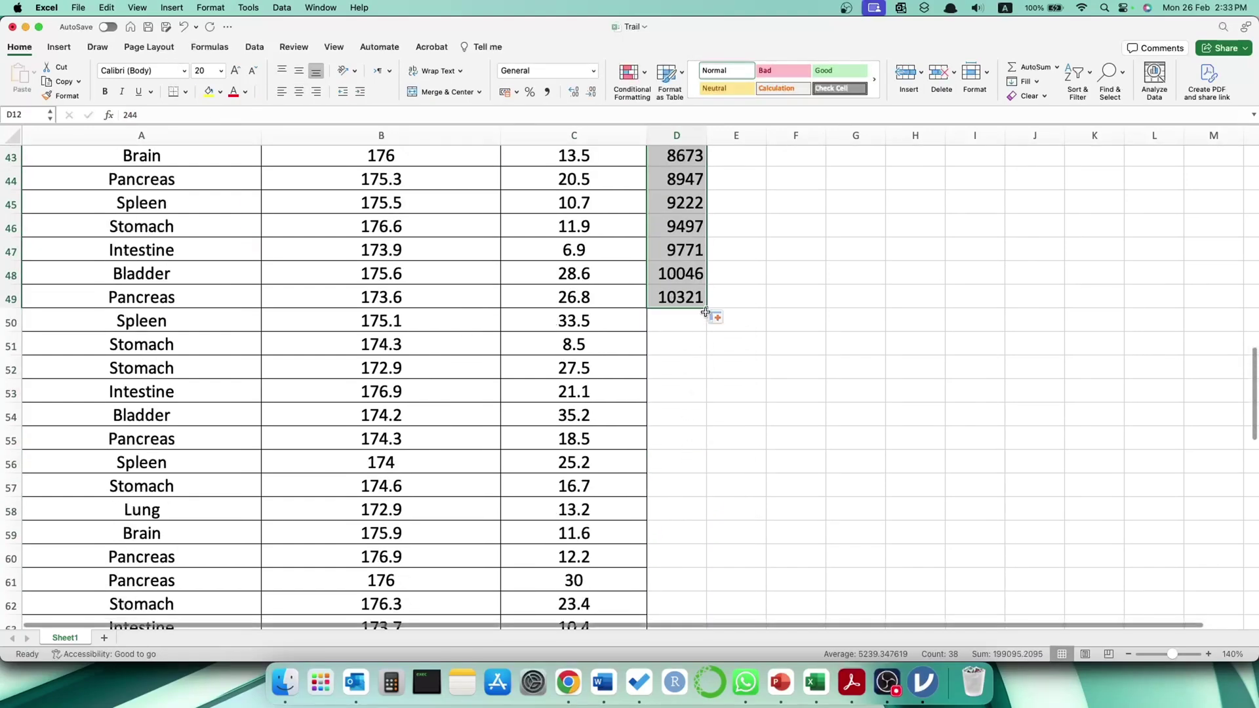
pyautogui.moveTo(705, 314); pyautogui.dragTo(697, 581)
pyautogui.scroll(-5, 697, 570)
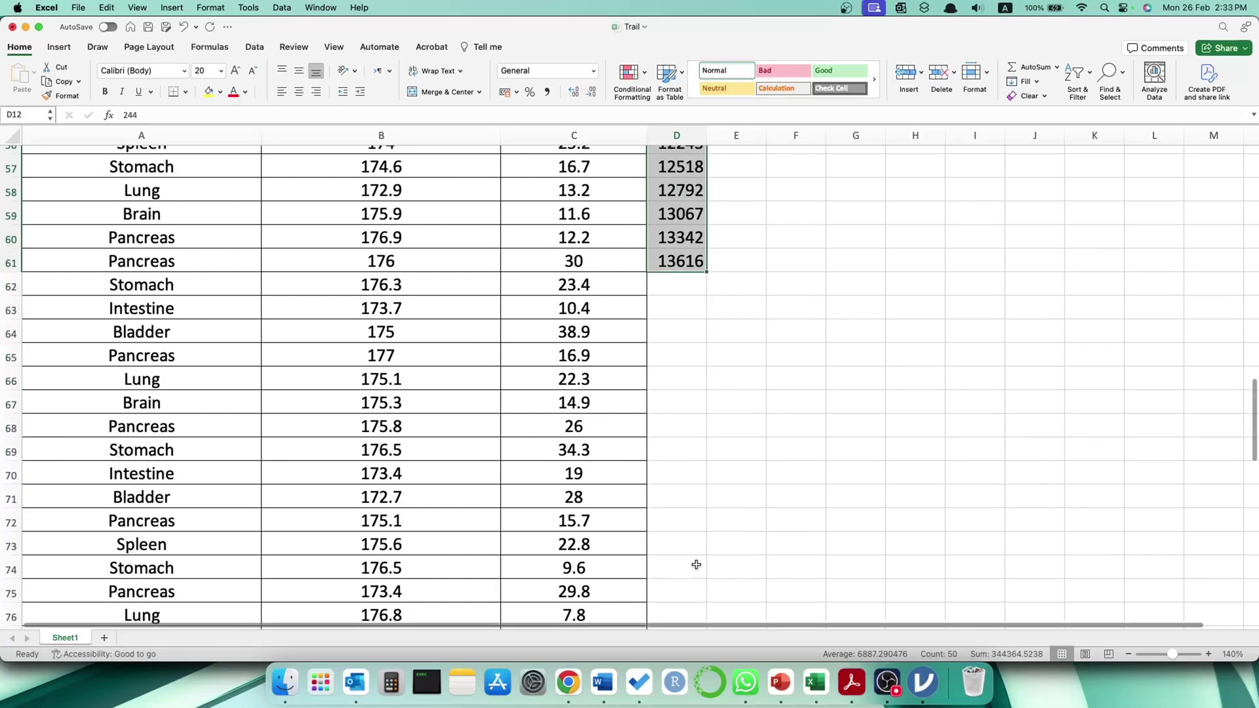
pyautogui.moveTo(707, 273); pyautogui.dragTo(697, 589)
pyautogui.click(689, 491)
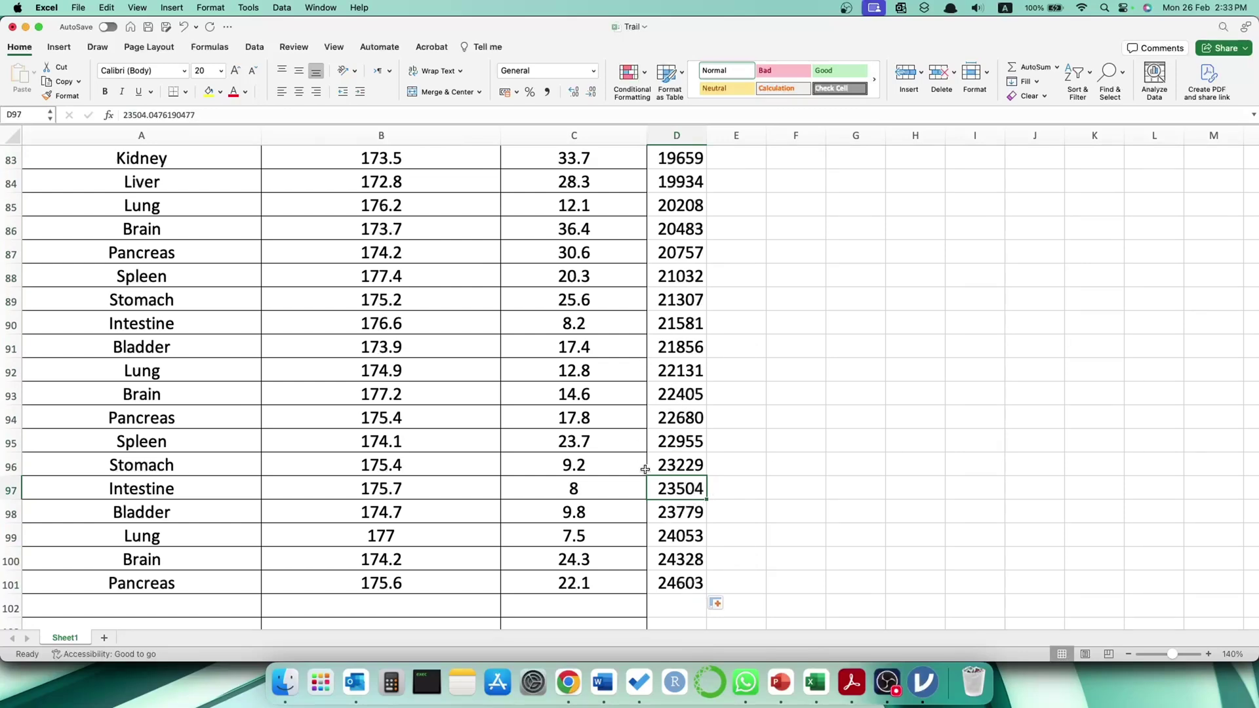
# Step: Try to extend the ID values in D12:D17 upward into the empty cells above, and undo the attempt
pyautogui.scroll(10, 729, 558)
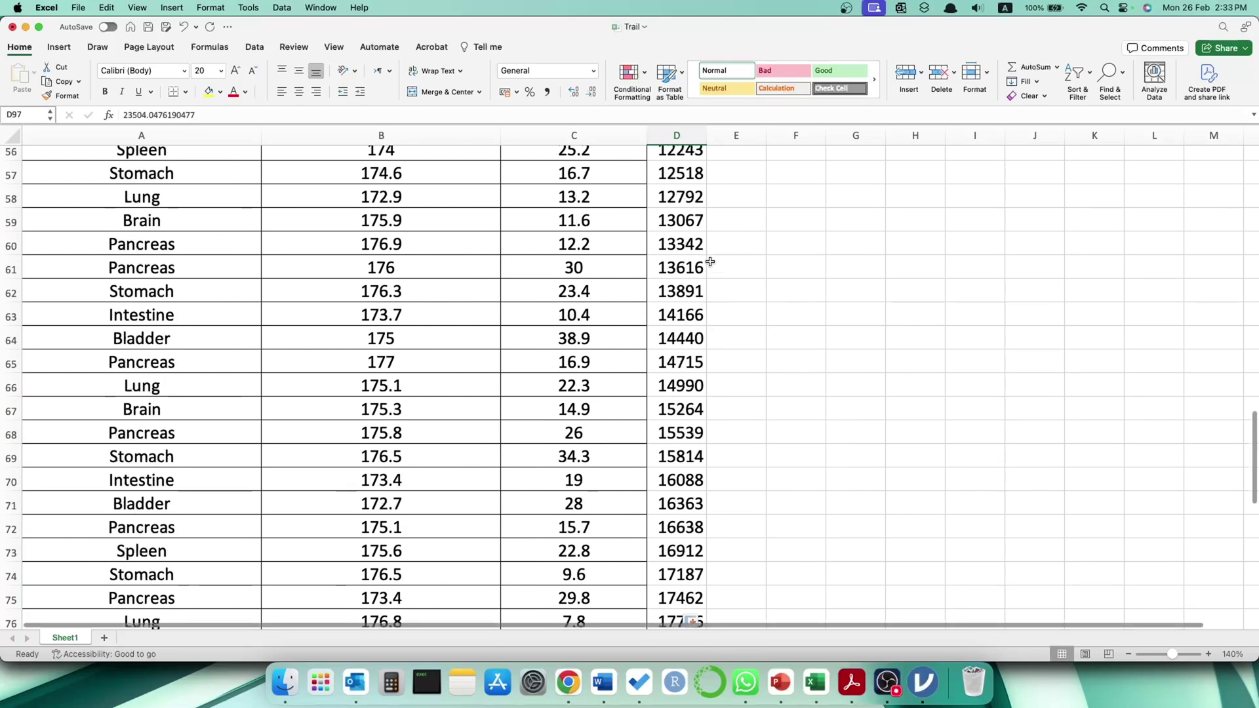
pyautogui.scroll(11, 676, 249)
pyautogui.click(689, 253)
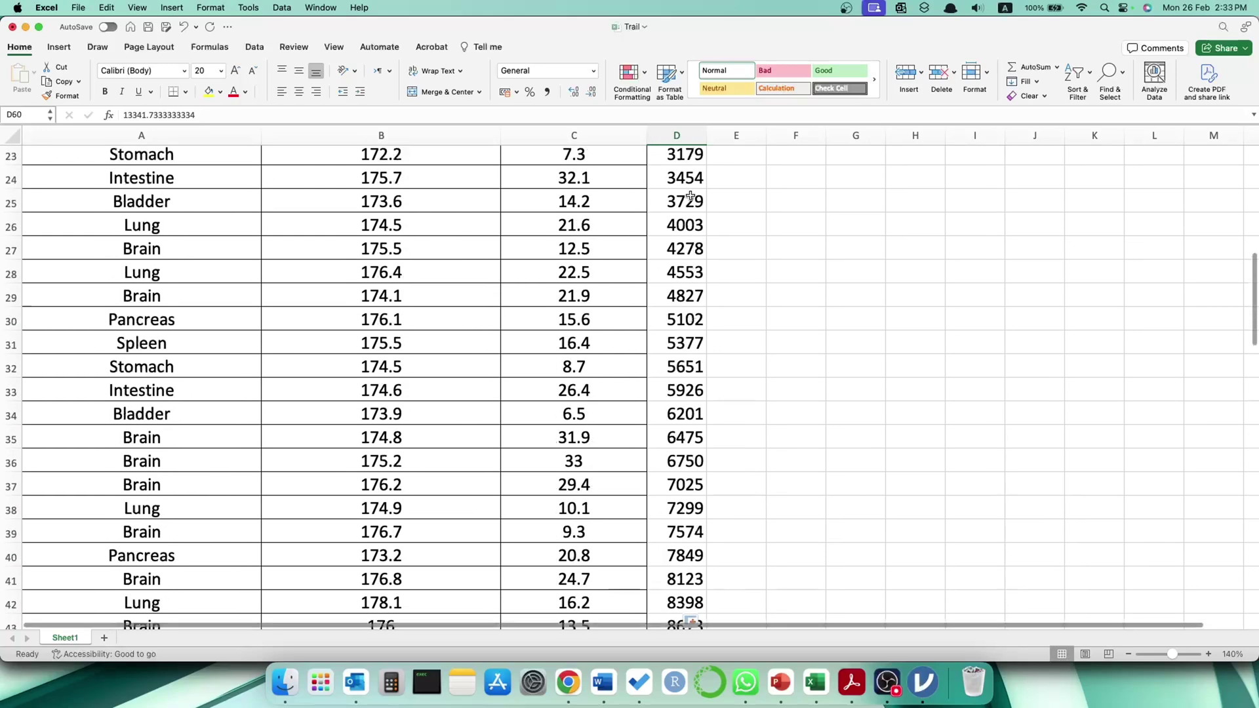
pyautogui.scroll(8, 692, 260)
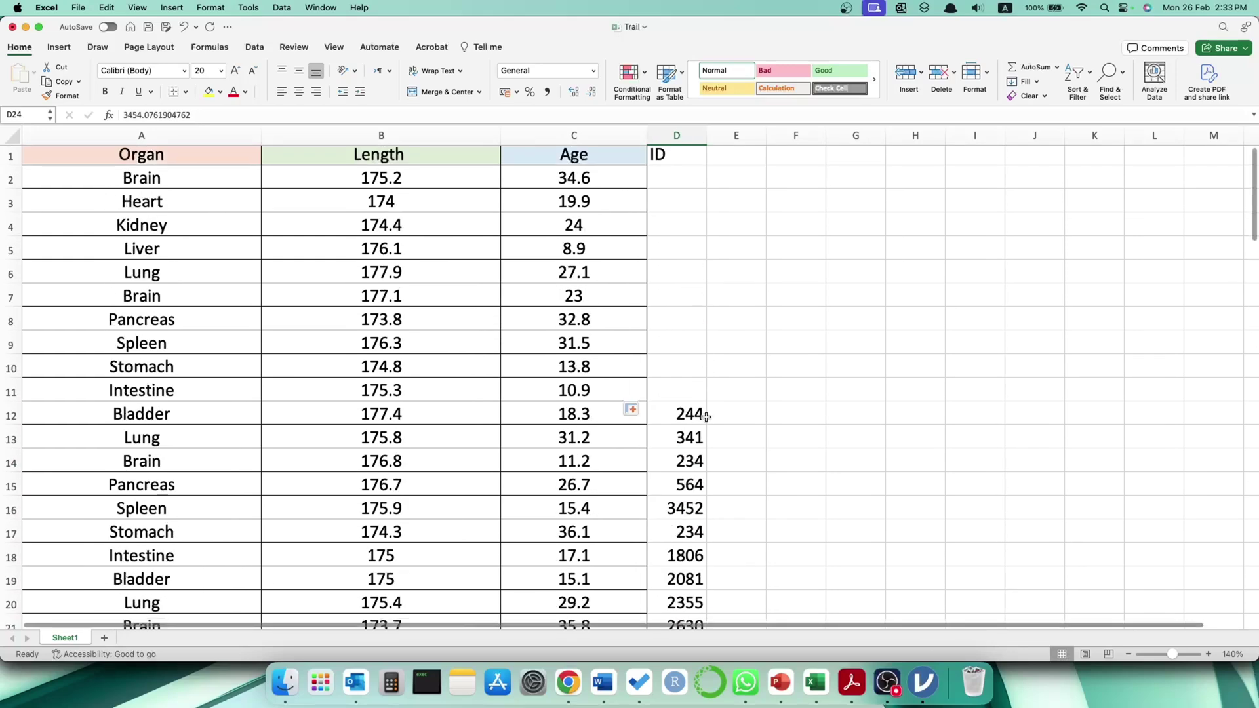
pyautogui.click(703, 469)
pyautogui.moveTo(688, 536); pyautogui.dragTo(697, 420)
pyautogui.press('super+z')
# Step: Look through the ID column from the first row to the last to check that every record has a number
pyautogui.click(672, 231)
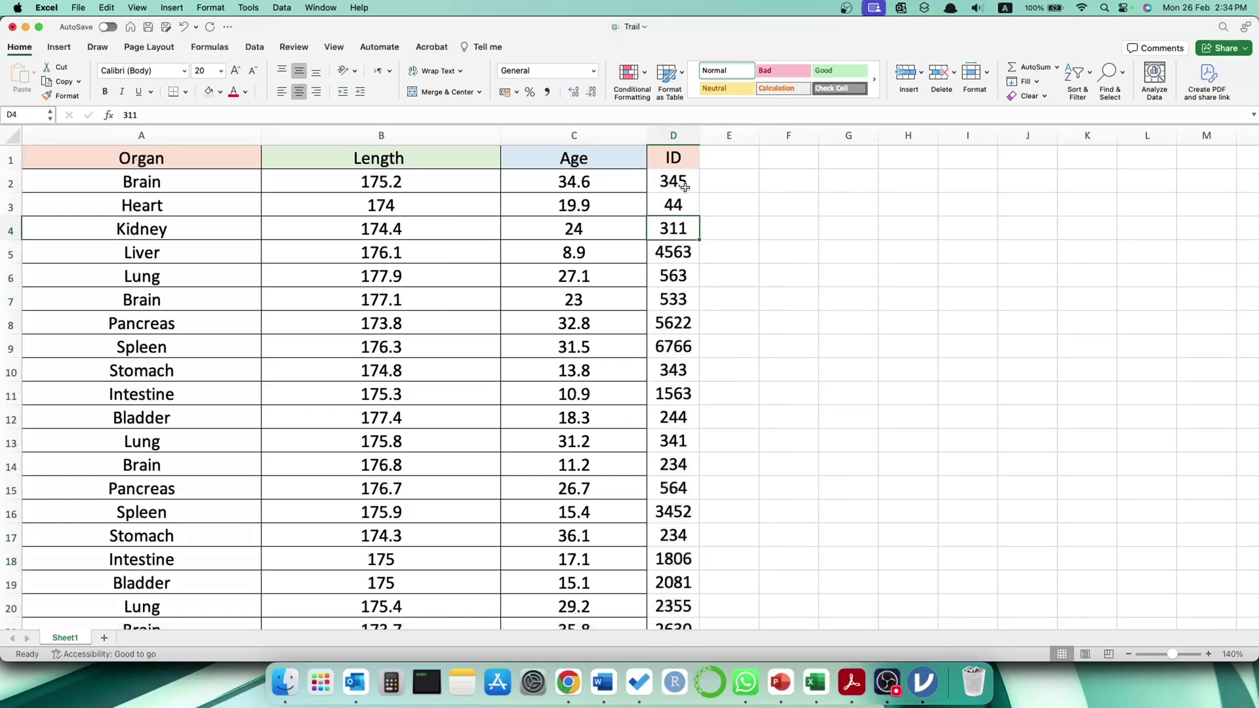
pyautogui.scroll(-20, 685, 187)
pyautogui.scroll(-5, 680, 400)
pyautogui.click(686, 402)
pyautogui.scroll(10, 686, 402)
pyautogui.scroll(17, 683, 341)
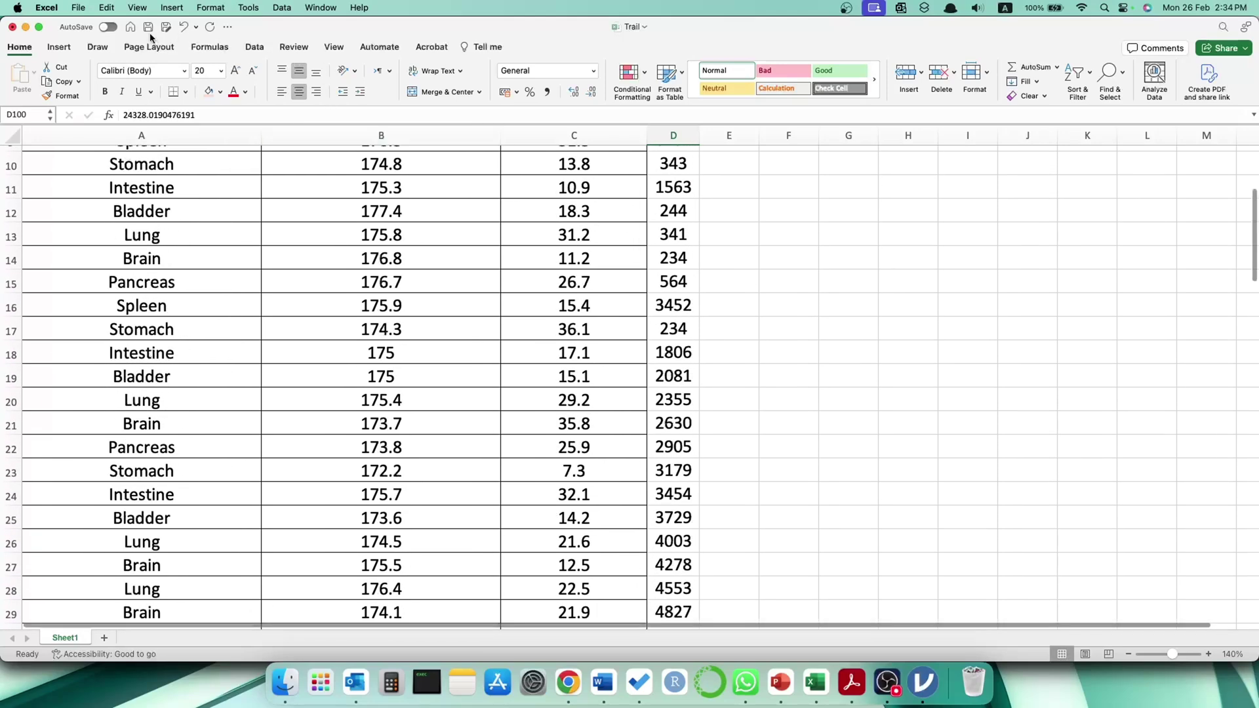
# Step: Switch to jamovi, remove the old variables, and bring in the updated Trail.xlsx using Special Import
pyautogui.click(923, 682)
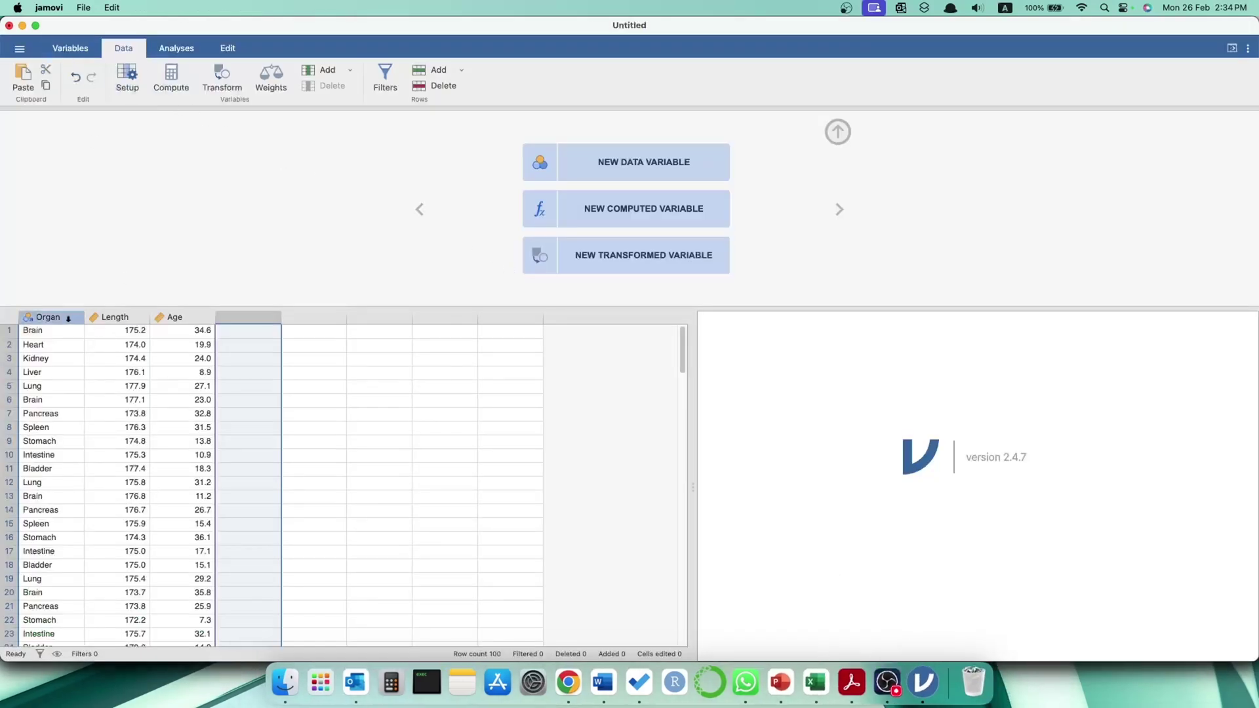
pyautogui.doubleClick(48, 317)
pyautogui.click(75, 77)
pyautogui.click(20, 49)
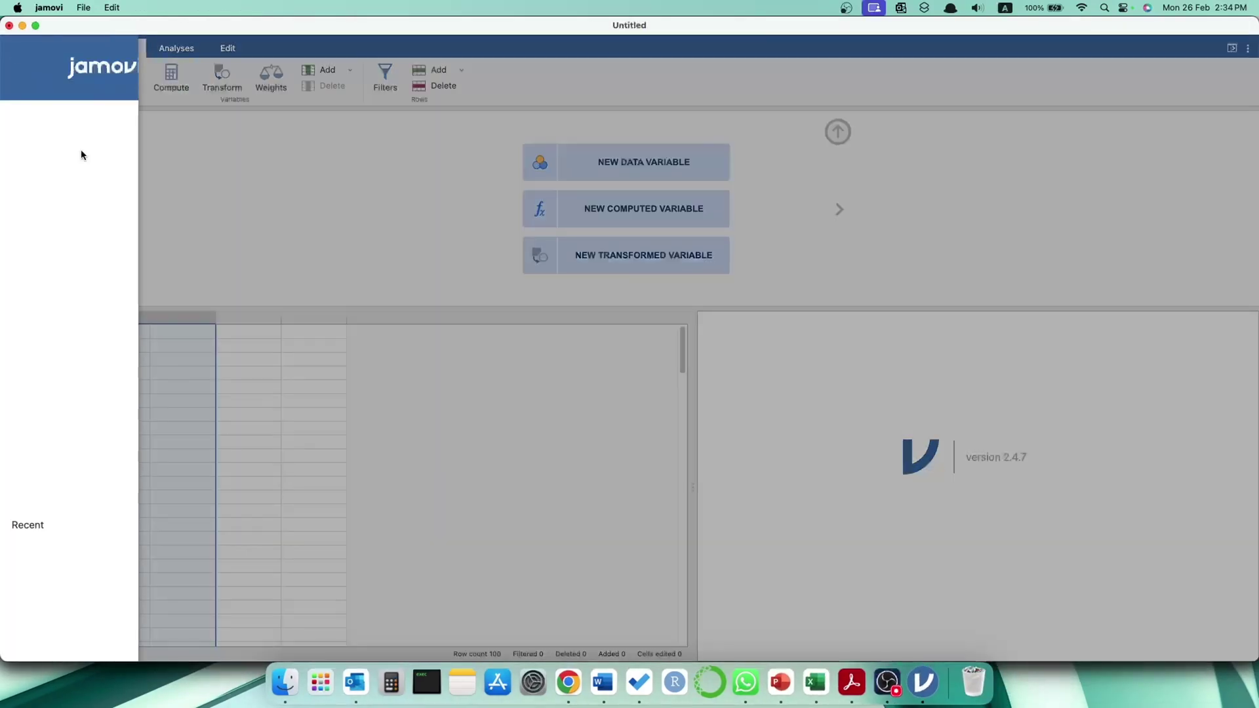
pyautogui.click(56, 193)
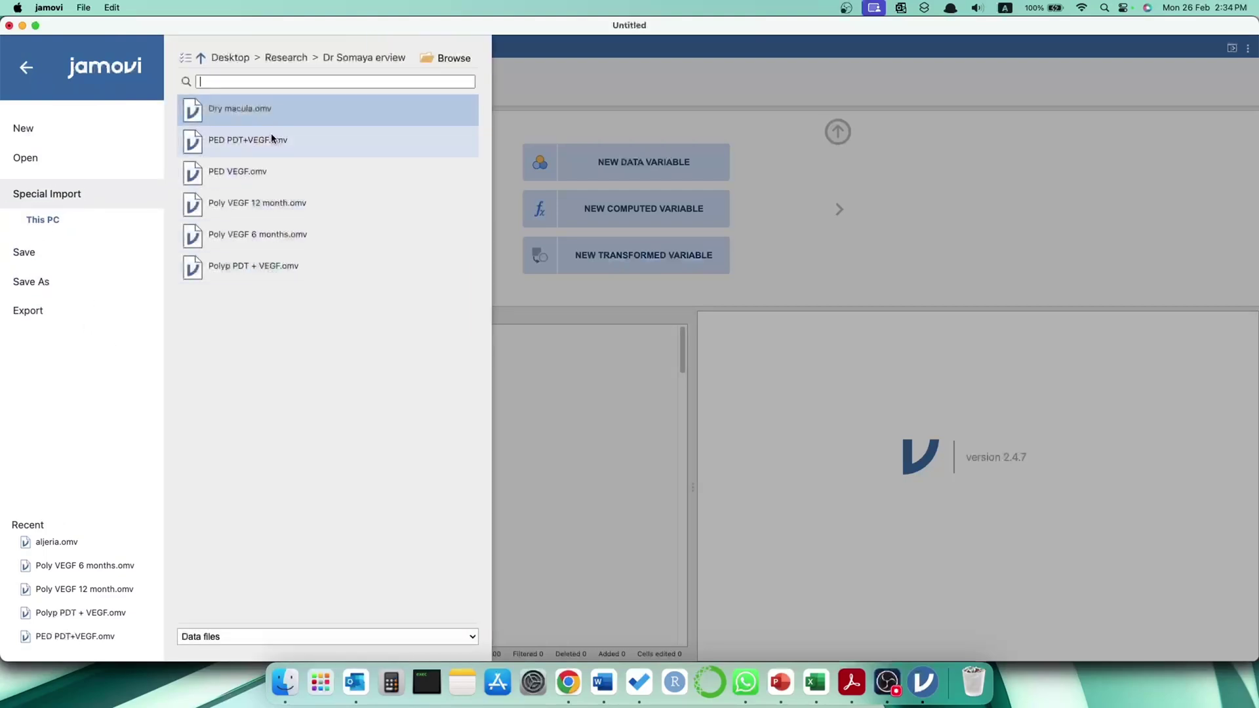
pyautogui.click(270, 138)
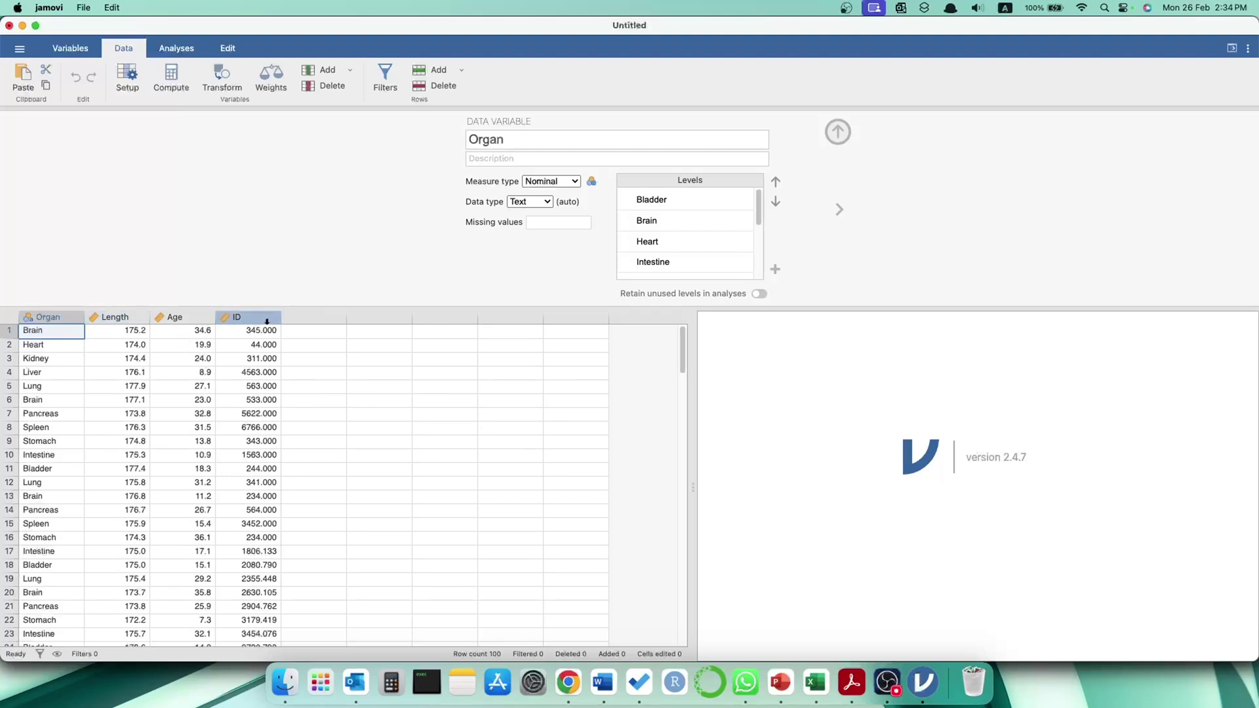
# Step: Set the ID variable's measure type to Nominal and close the variable setup
pyautogui.click(249, 317)
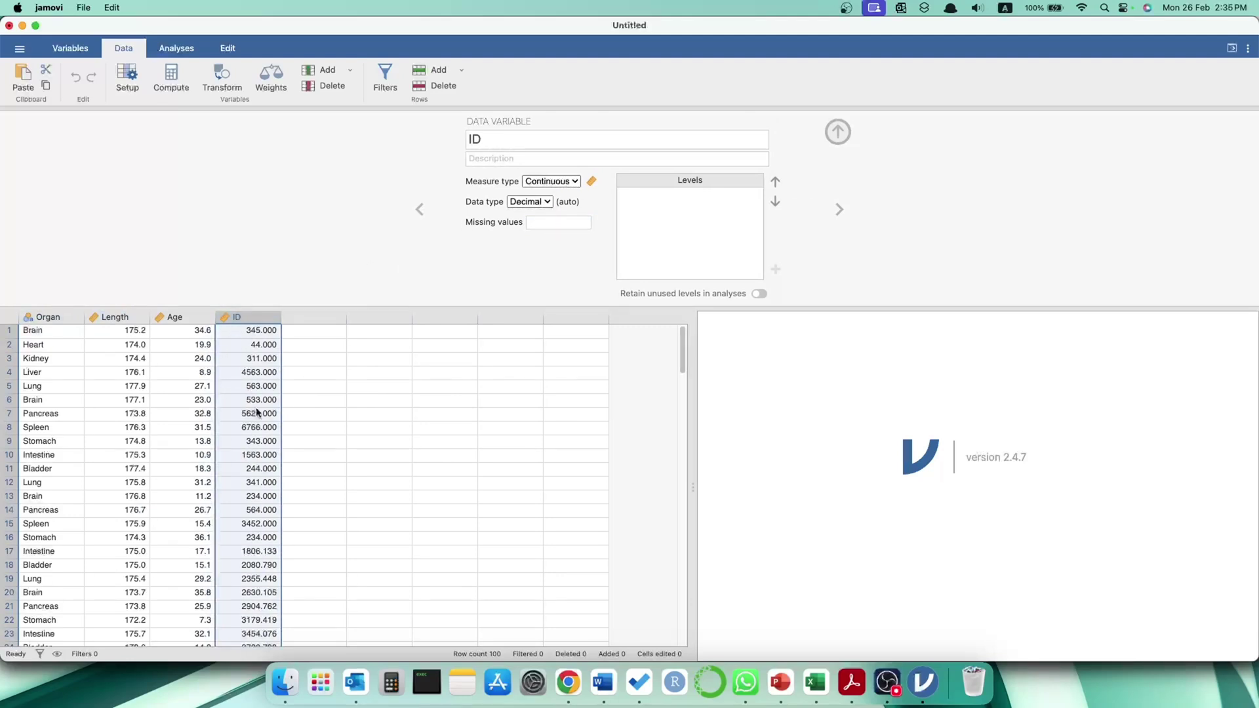
pyautogui.click(574, 182)
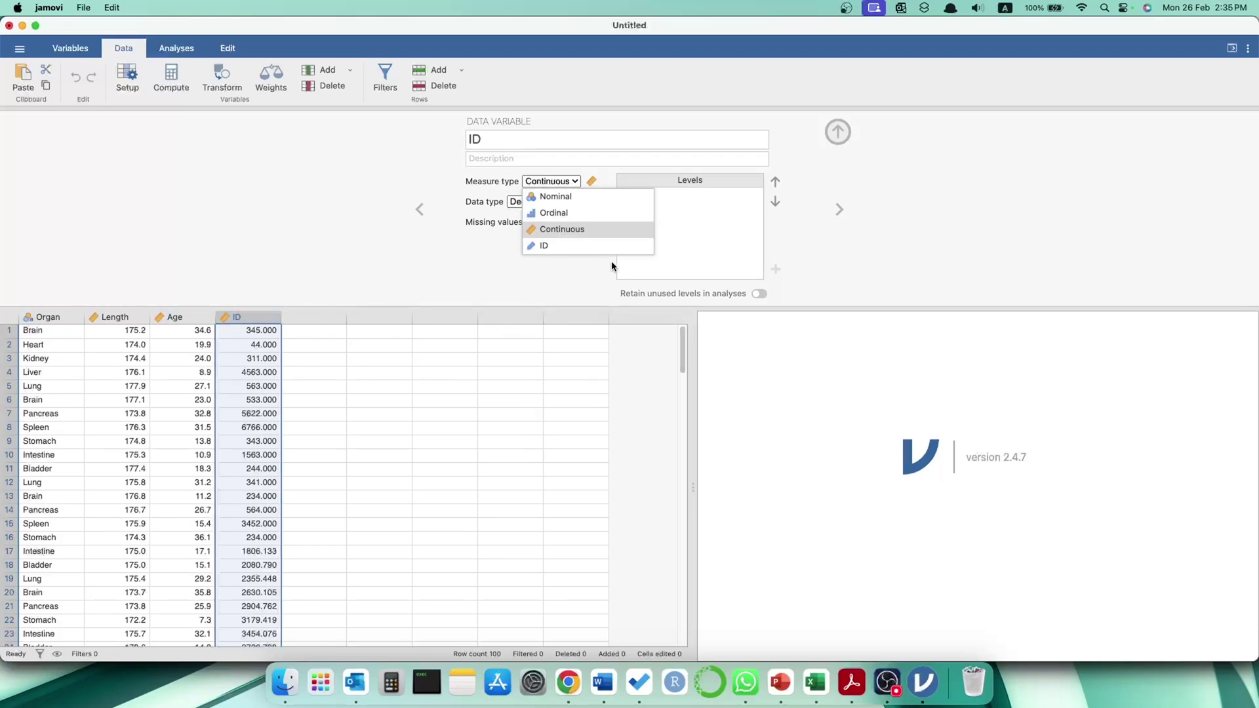
pyautogui.click(576, 200)
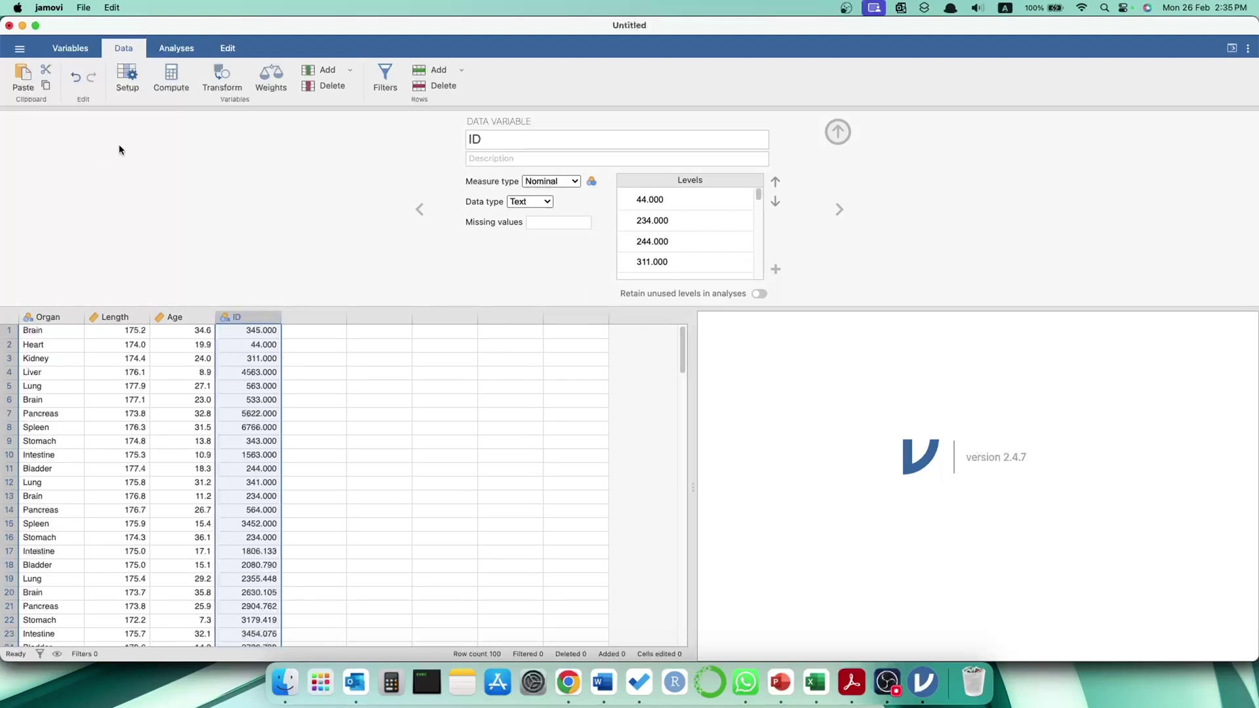
pyautogui.click(838, 132)
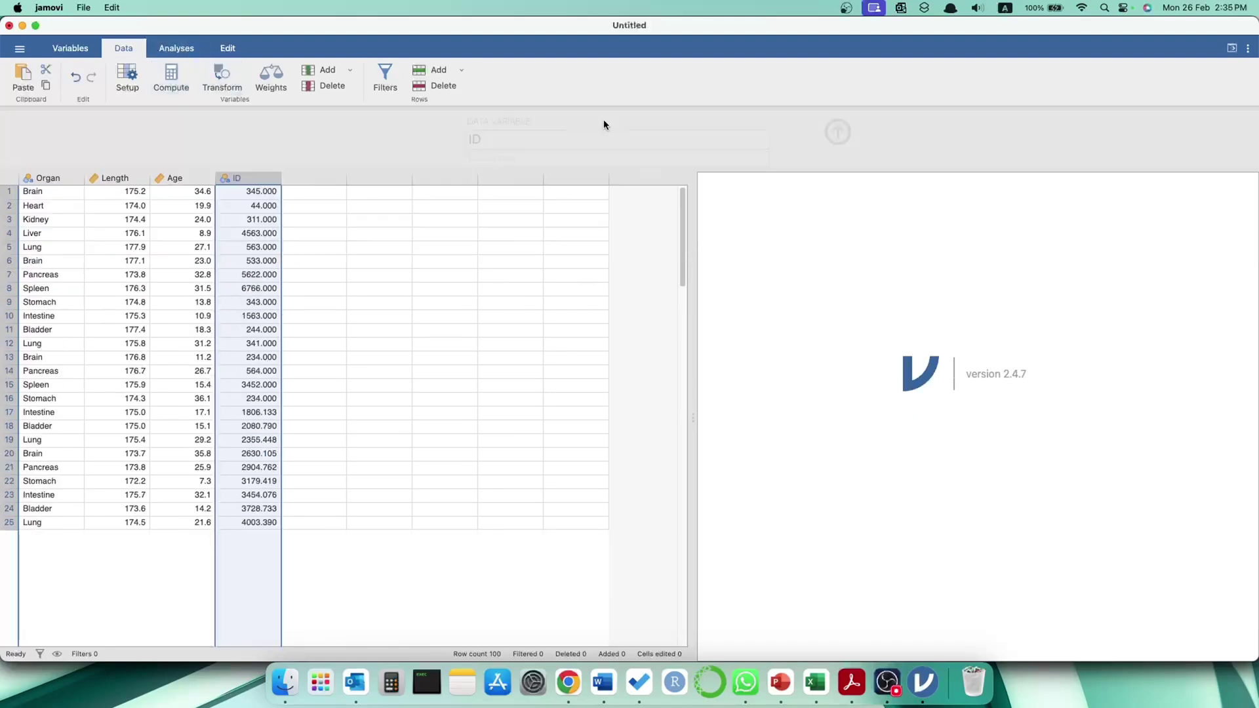
# Step: Select the Organ column and check the Univariate slide in PowerPoint for the table type used with categorical variables
pyautogui.click(176, 50)
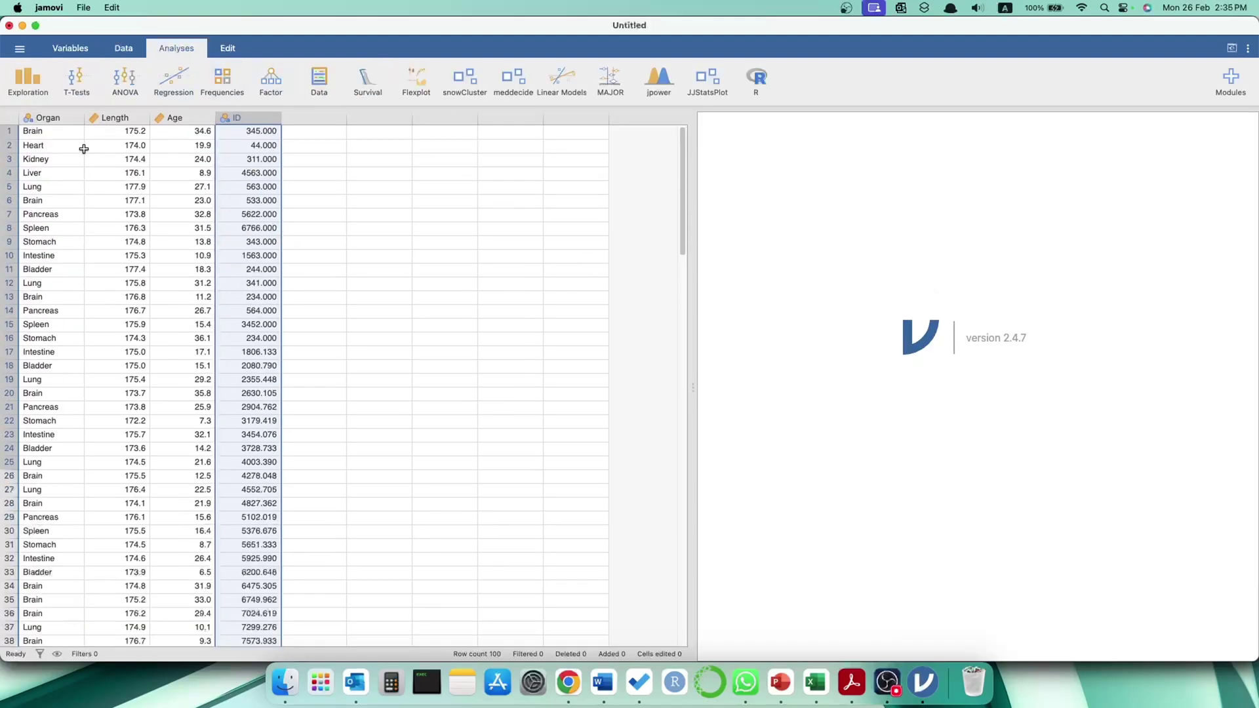
pyautogui.click(51, 125)
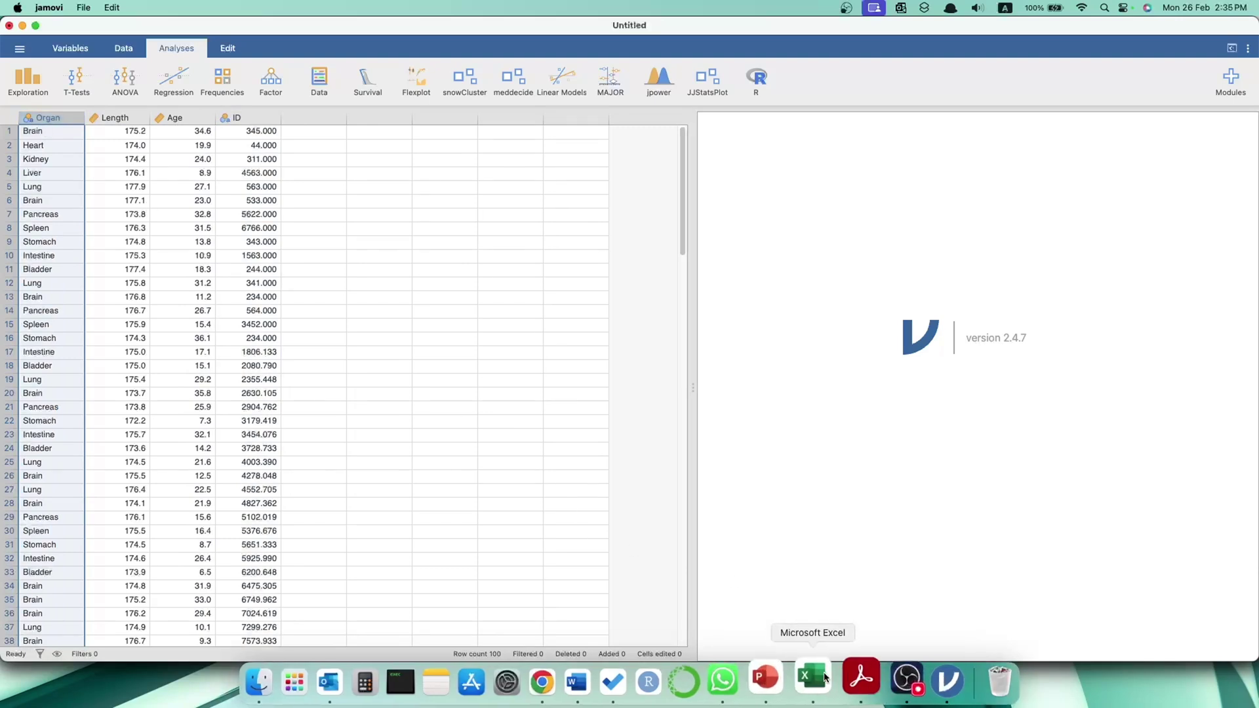
pyautogui.click(780, 683)
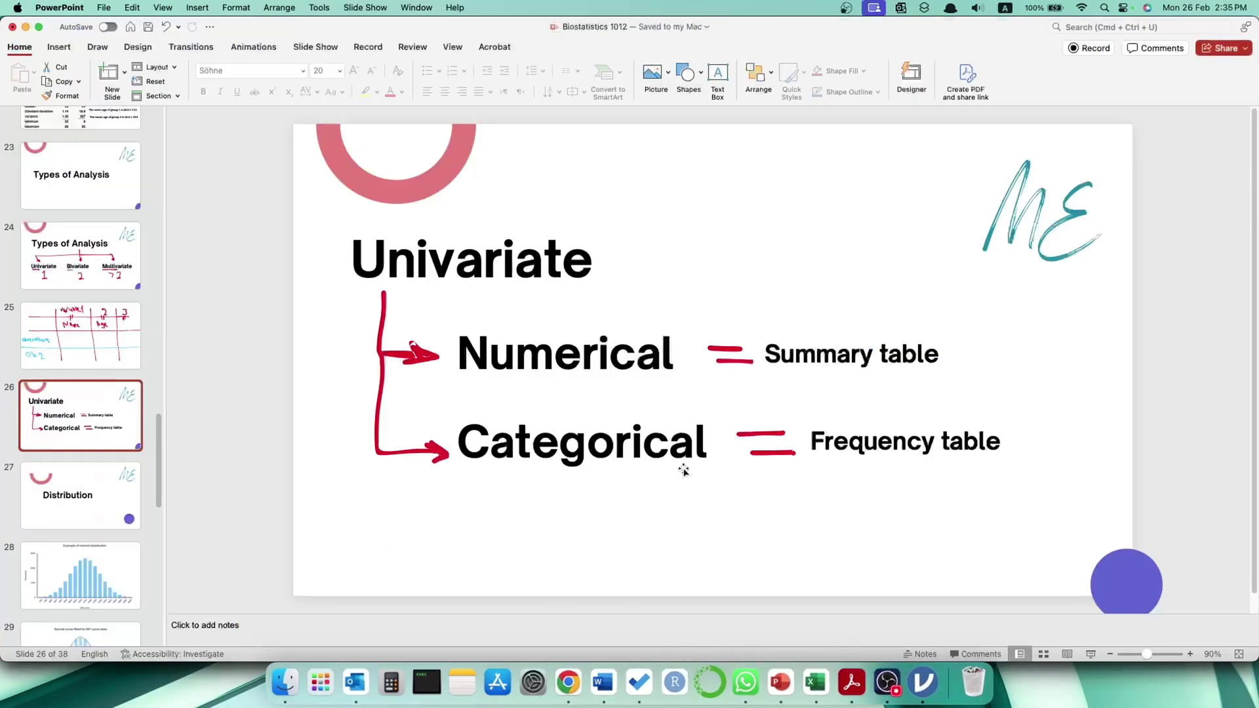
pyautogui.click(828, 444)
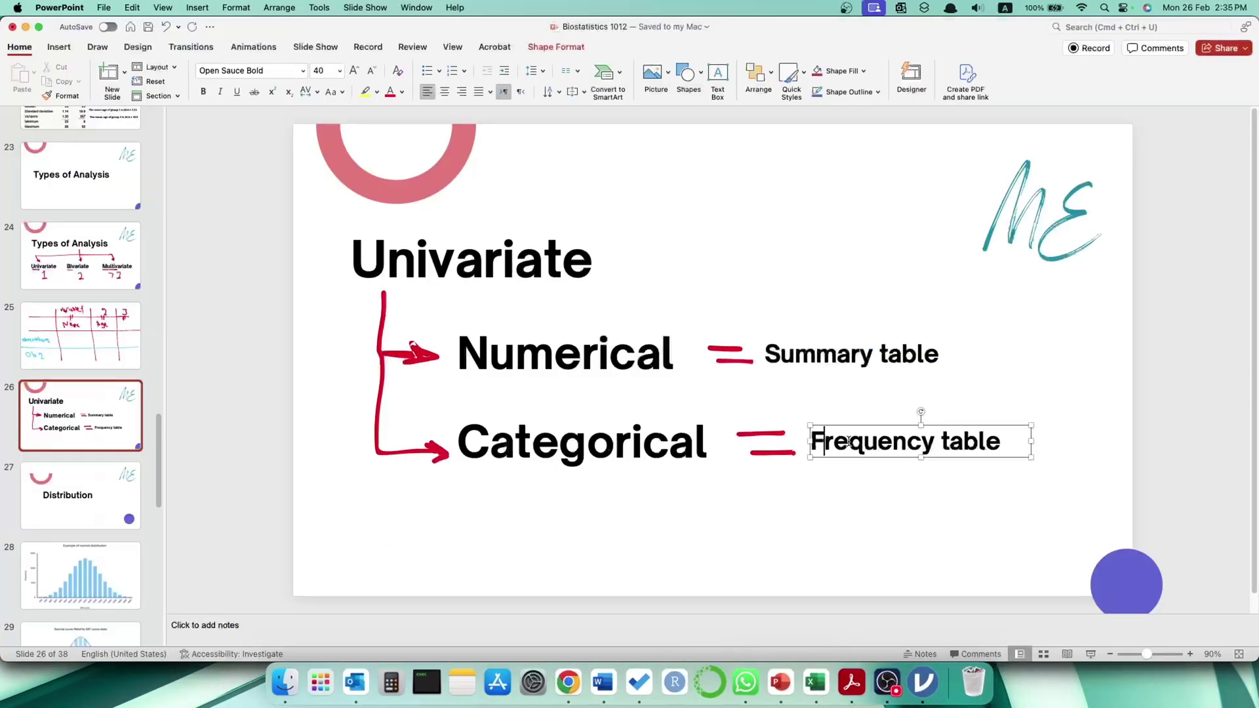
pyautogui.moveTo(827, 444); pyautogui.dragTo(989, 447)
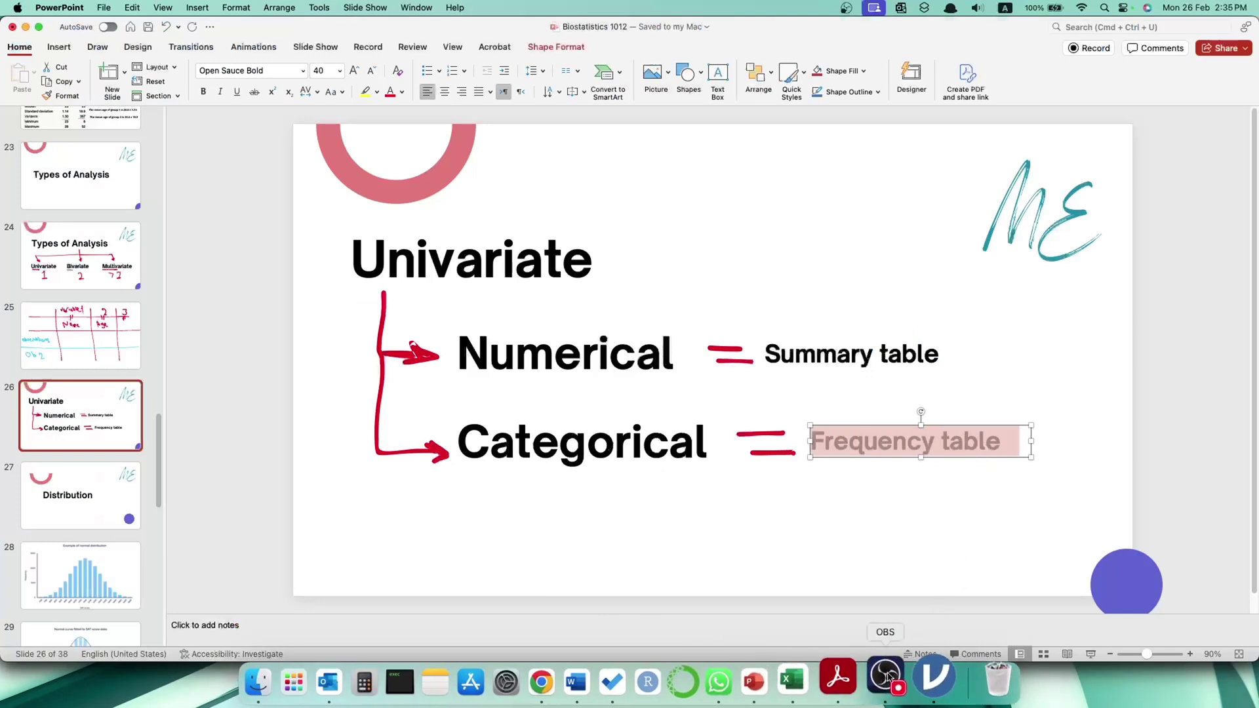
# Step: Switch to jamovi and run Descriptives on the Organ variable with frequency tables enabled
pyautogui.click(923, 682)
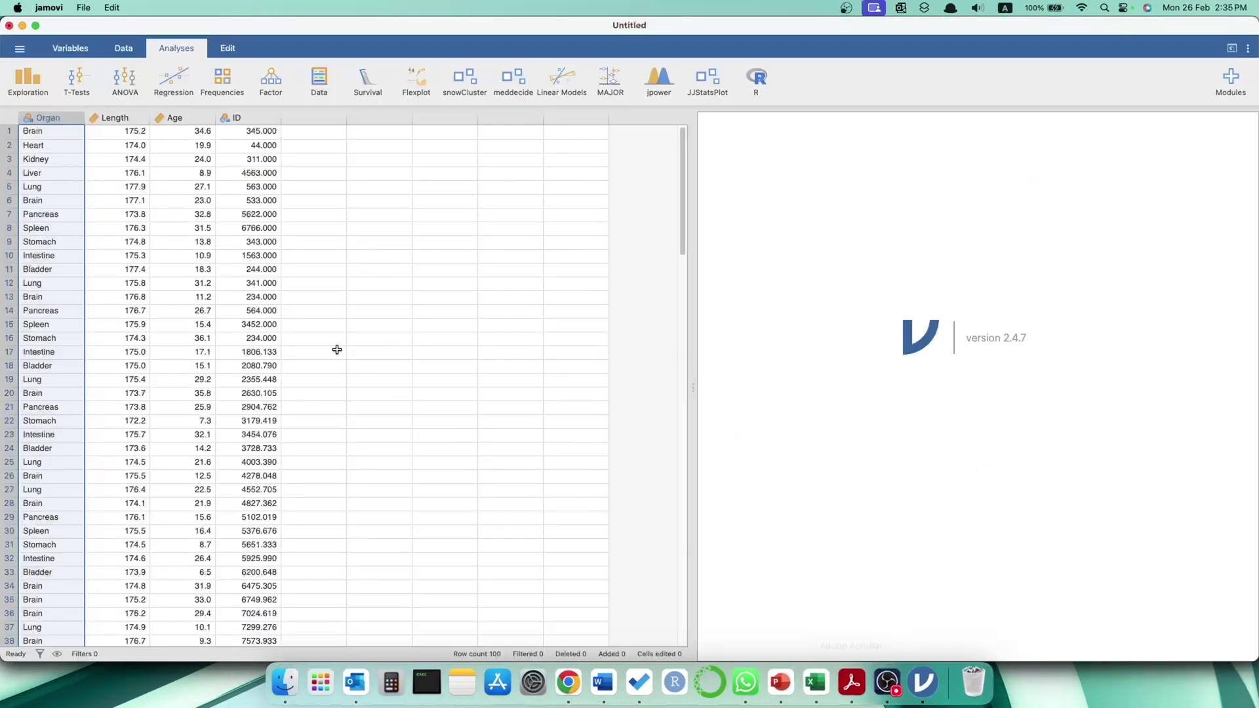
pyautogui.click(29, 85)
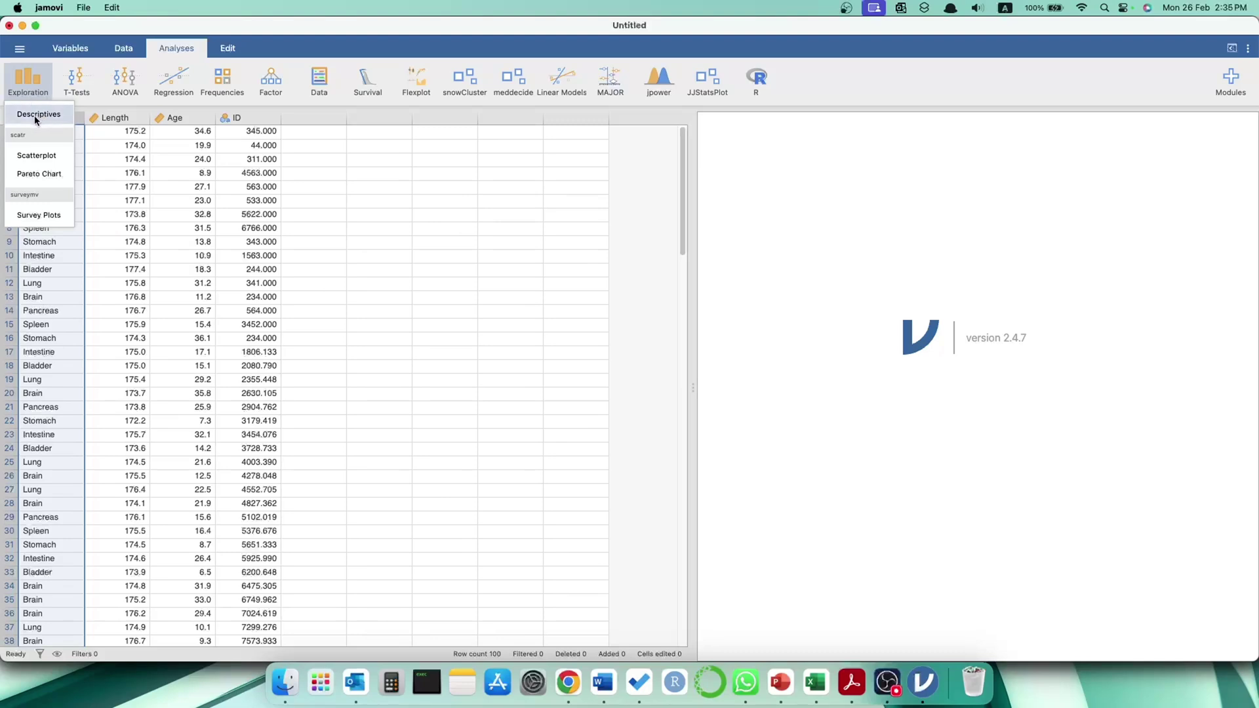
pyautogui.click(38, 116)
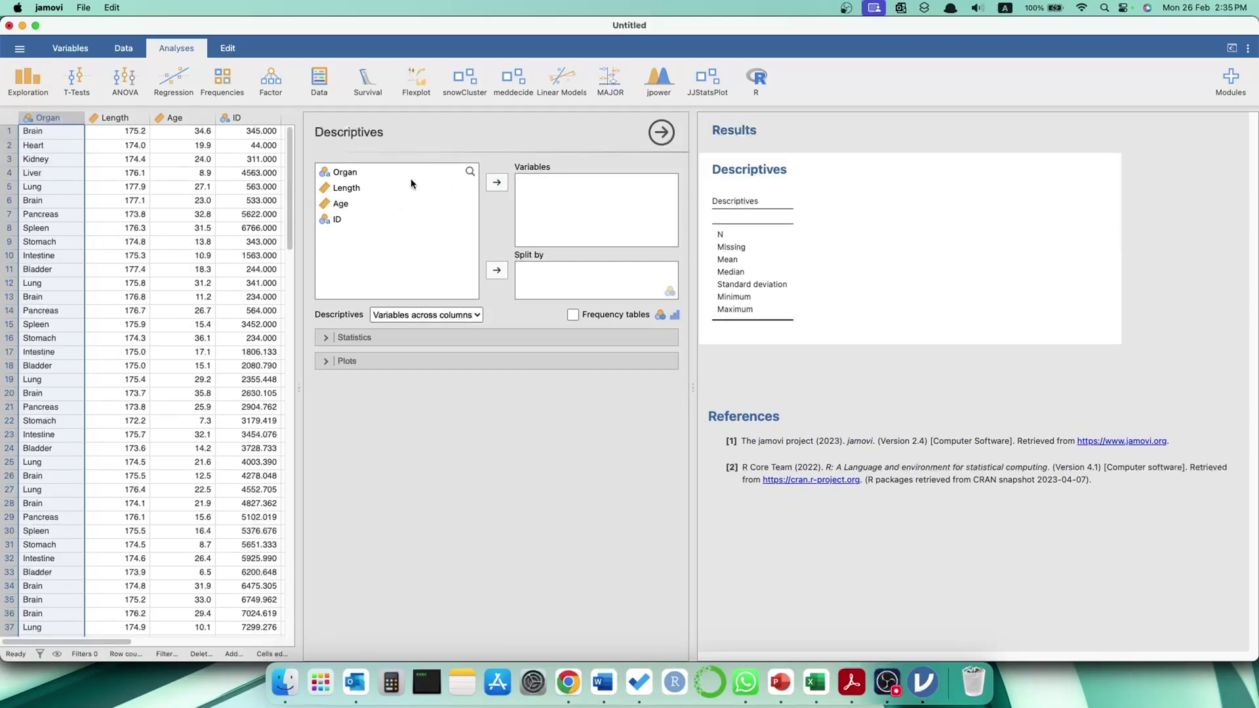
pyautogui.click(357, 174)
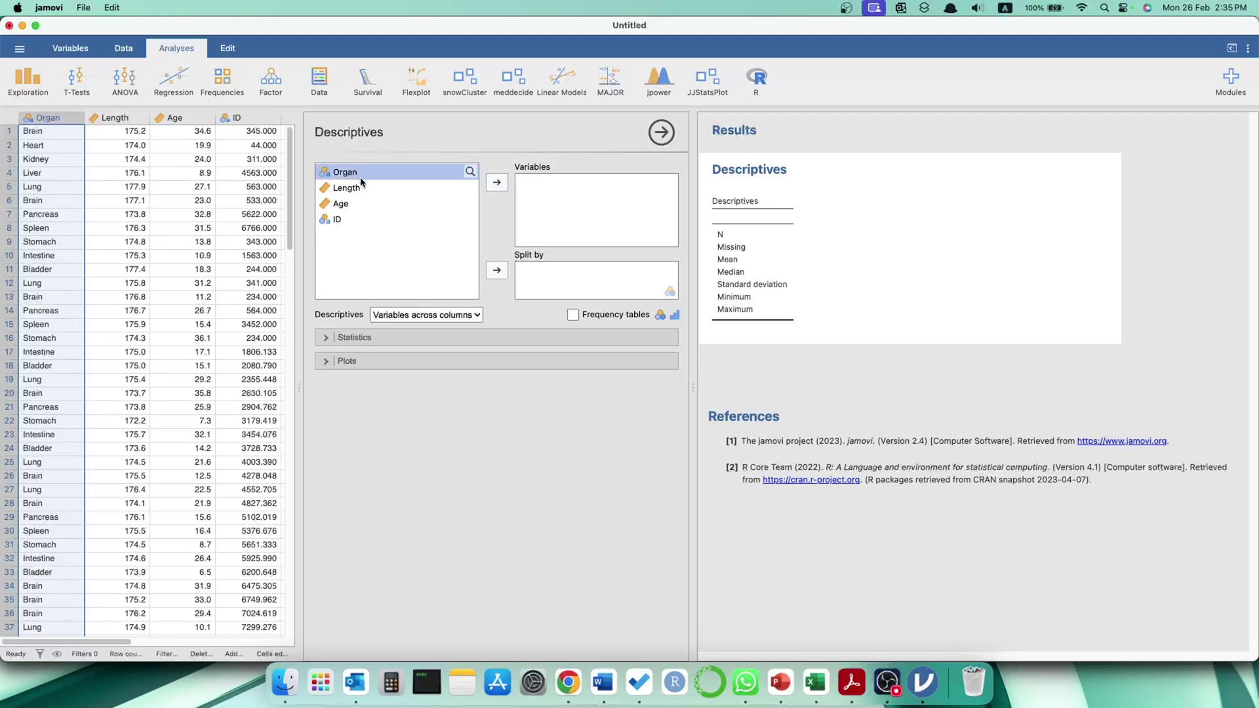
pyautogui.click(498, 185)
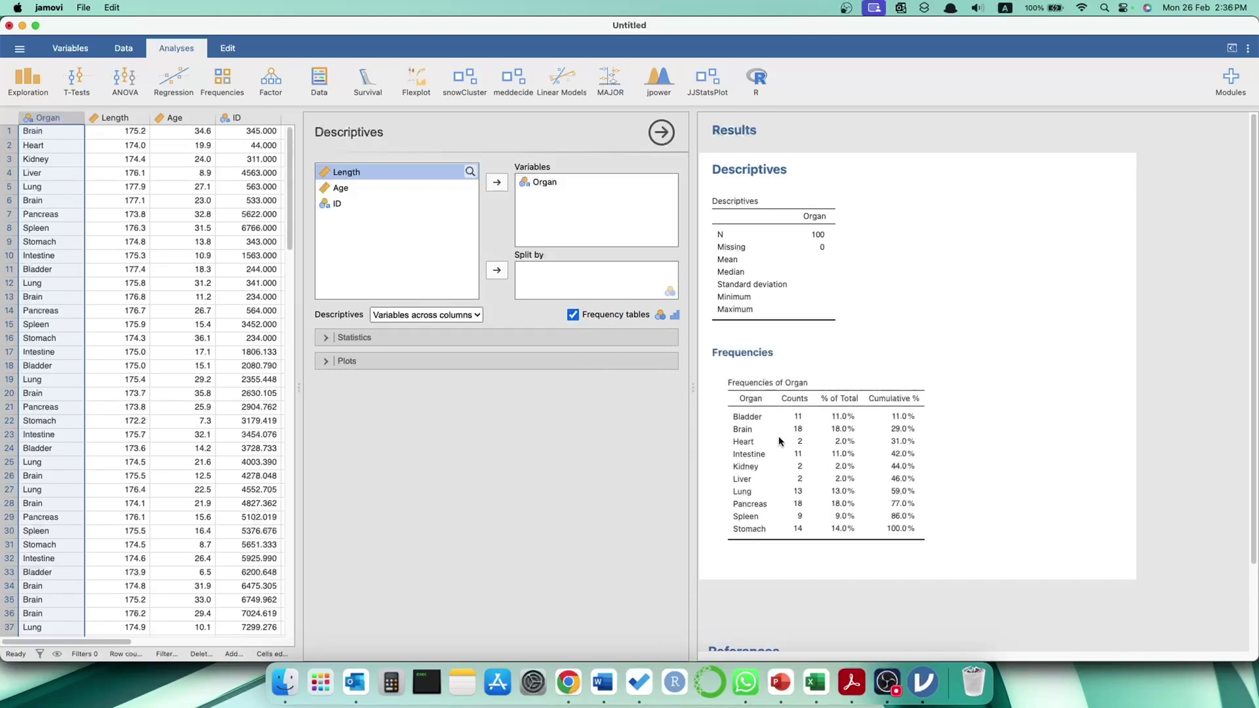
pyautogui.scroll(-1, 780, 440)
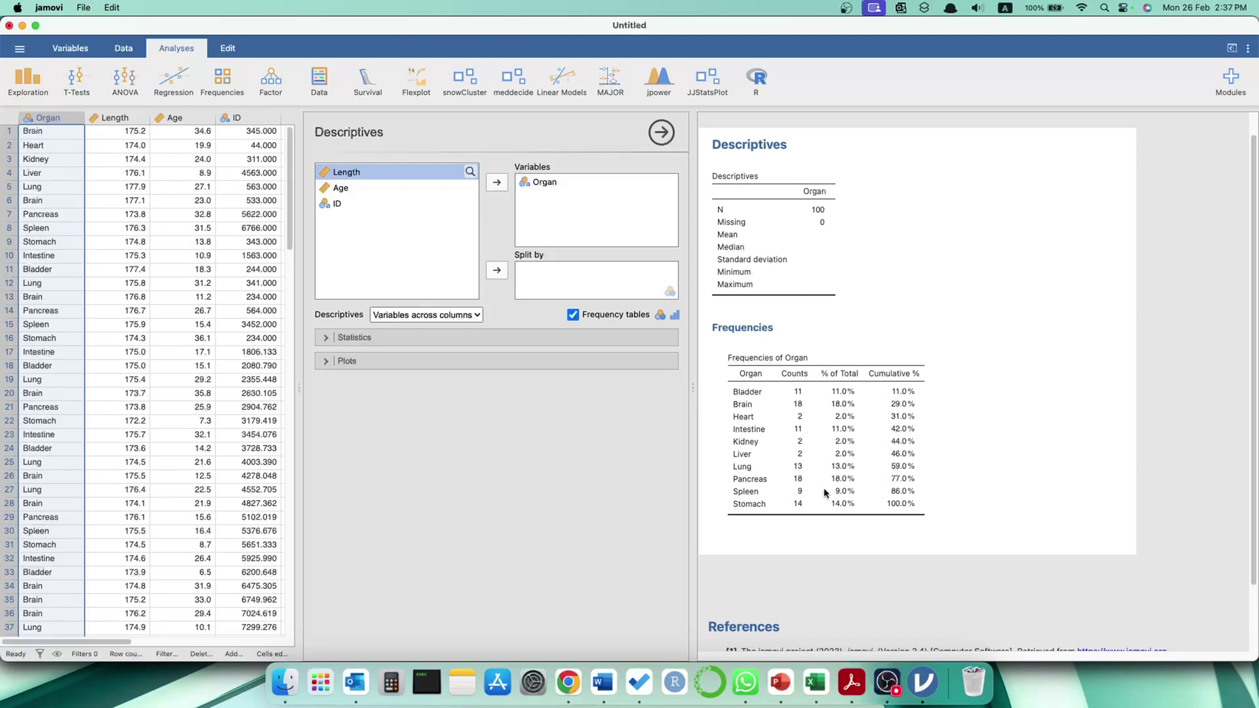
# Step: Add a bar plot of Organ to the Descriptives results and compare it with the frequency table
pyautogui.click(326, 362)
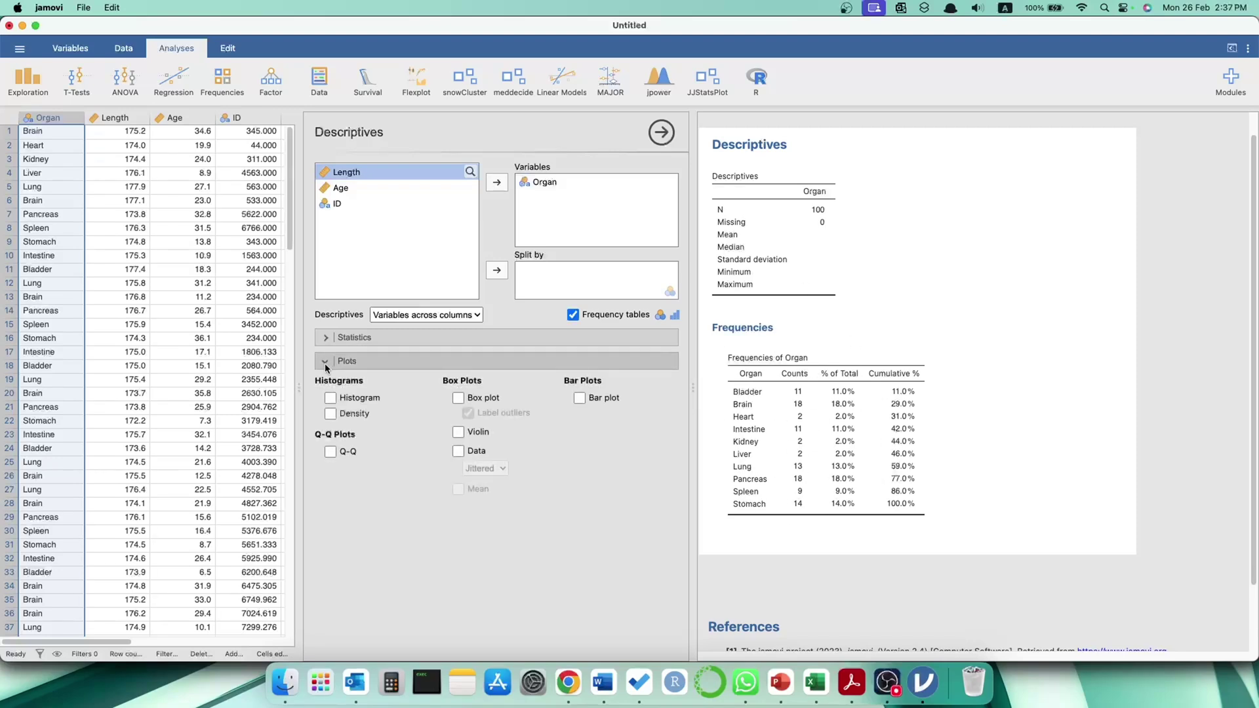
pyautogui.click(579, 398)
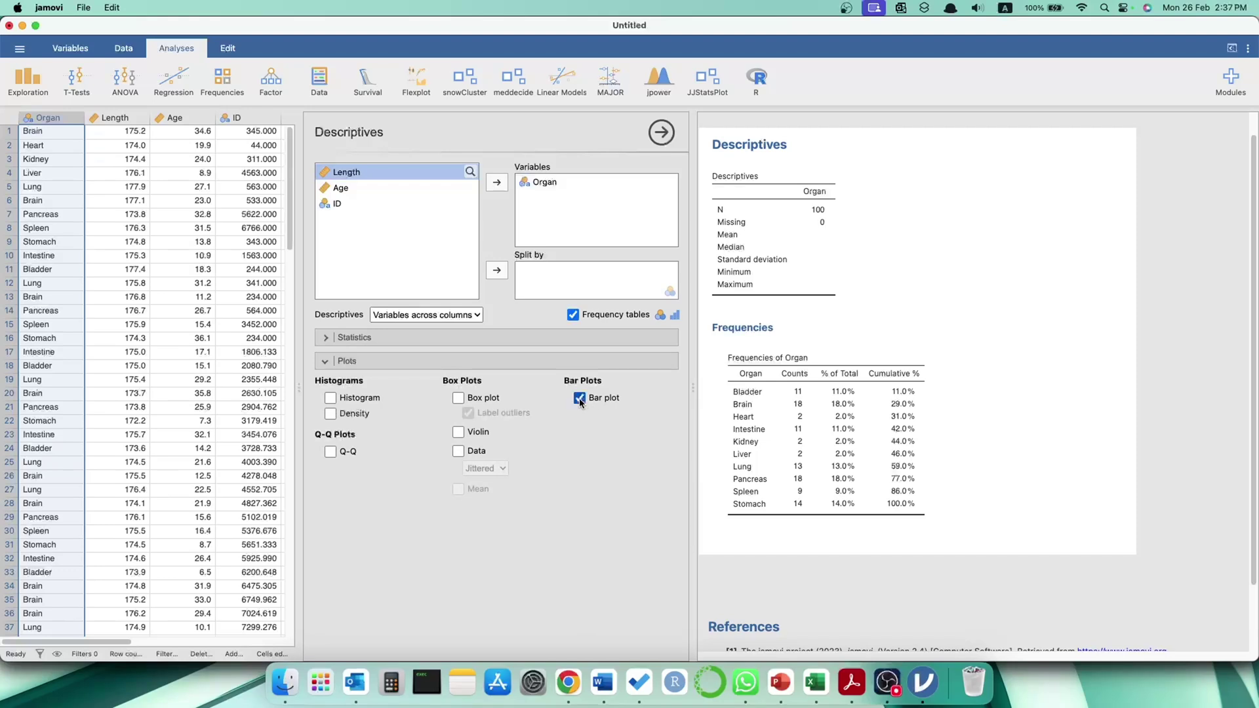
pyautogui.scroll(-5, 1017, 385)
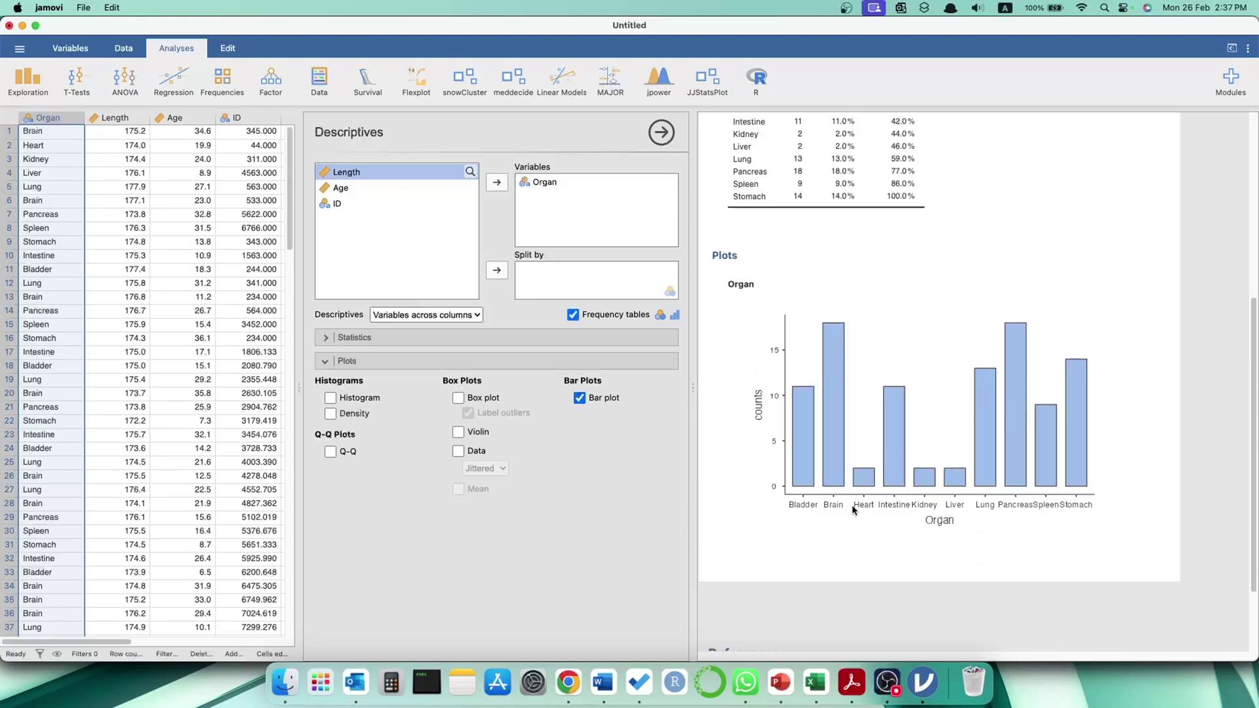
pyautogui.scroll(3, 845, 498)
pyautogui.scroll(-3, 814, 315)
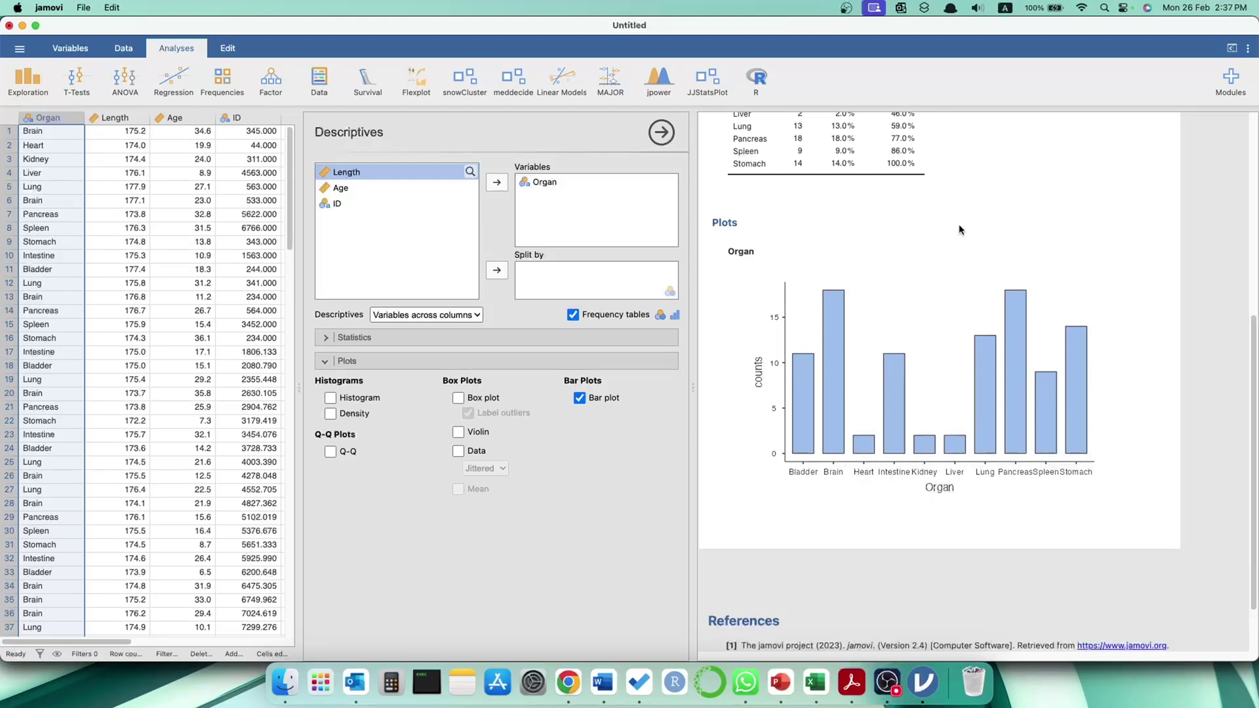
# Step: Open the image export for Organ's bar plot, check the available file formats, and leave without exporting
pyautogui.rightClick(962, 398)
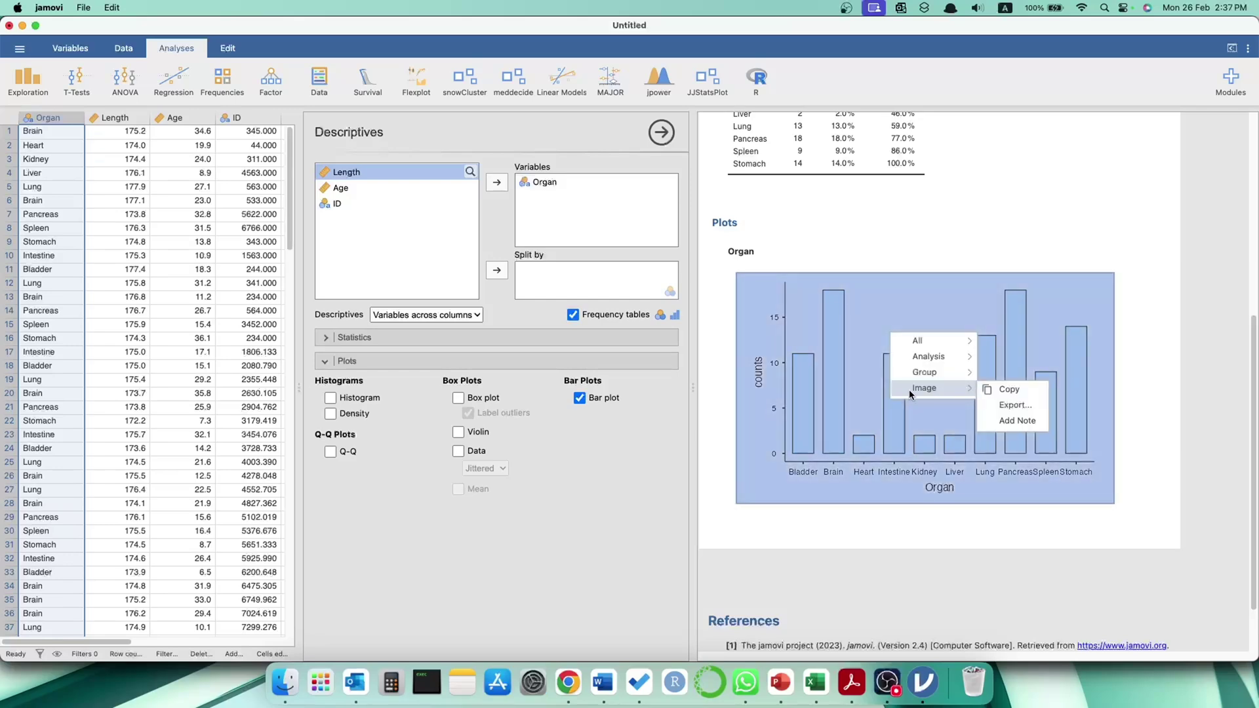
pyautogui.click(1033, 408)
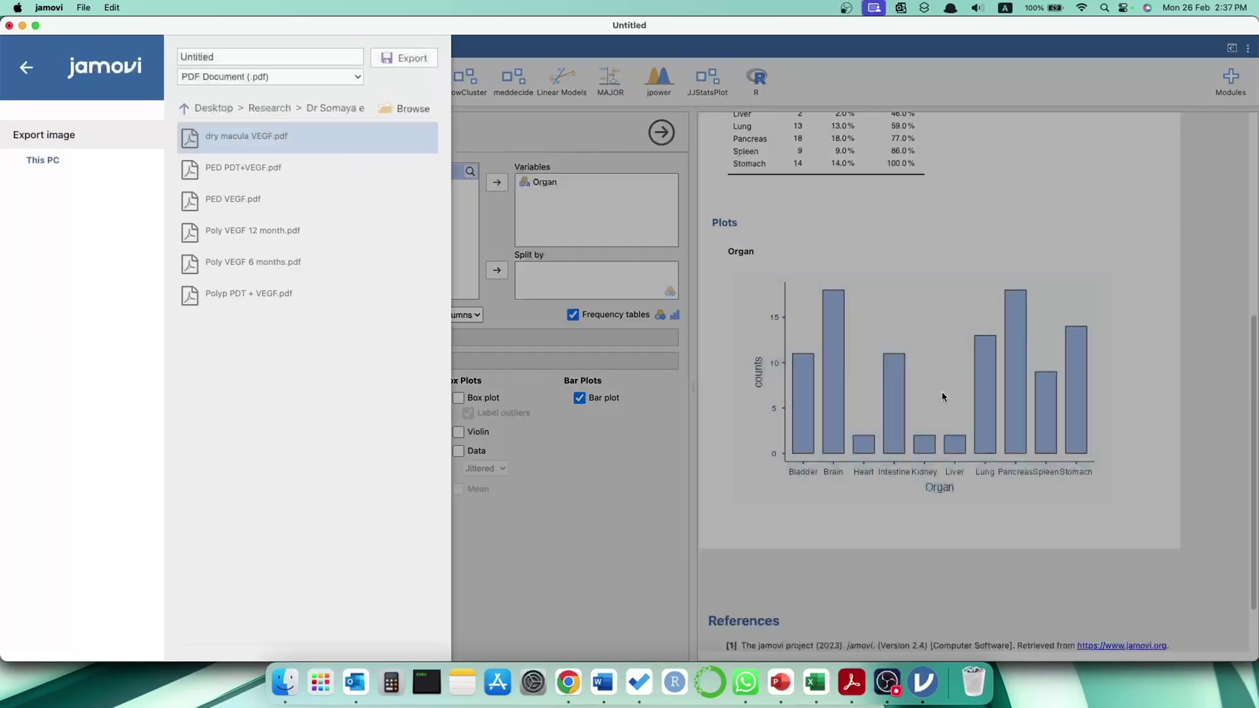
pyautogui.click(368, 77)
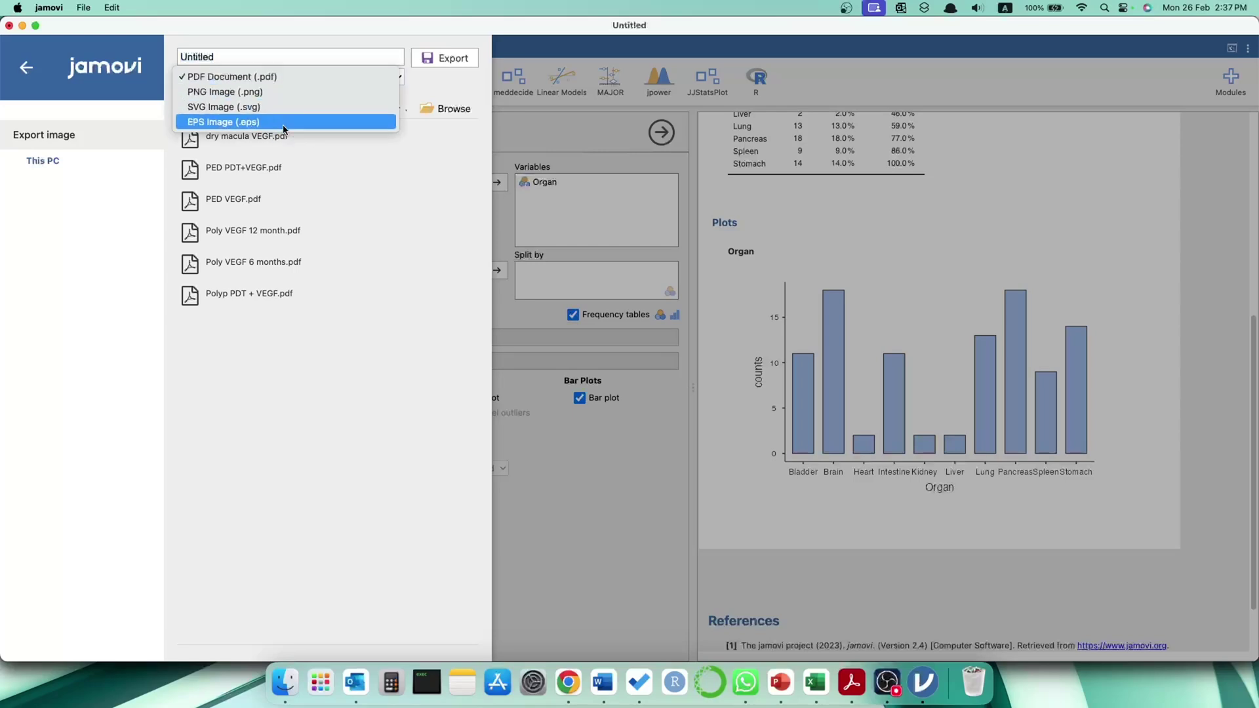
pyautogui.click(721, 312)
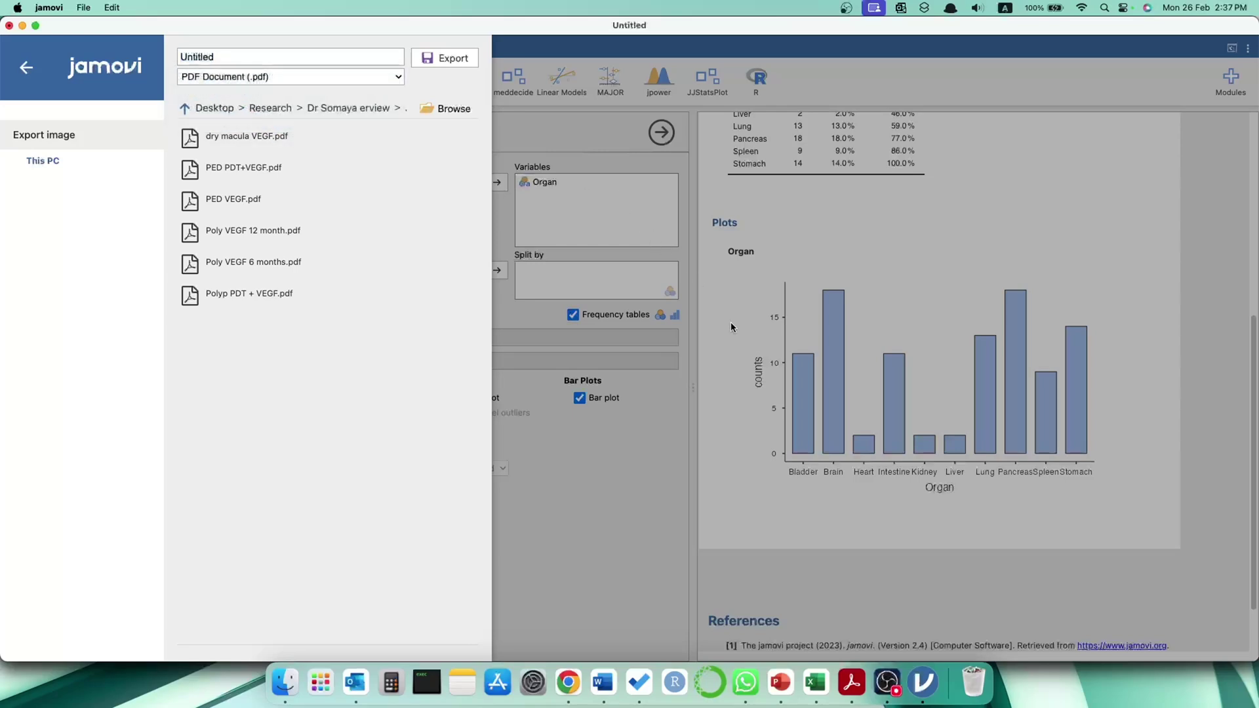
pyautogui.click(41, 73)
# Step: Consult the Univariate slide in PowerPoint, return to jamovi, and replace Organ with Length in the Descriptives variables
pyautogui.scroll(3, 744, 398)
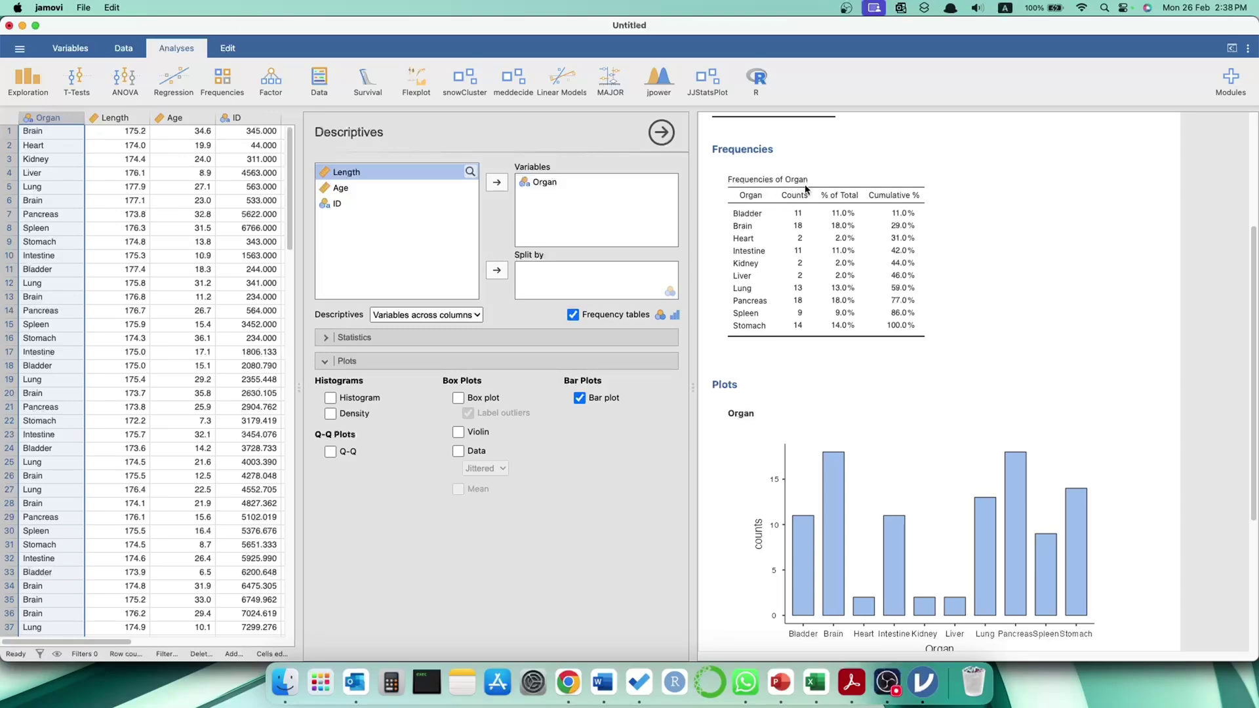
pyautogui.click(781, 683)
pyautogui.click(922, 683)
pyautogui.click(496, 183)
pyautogui.click(541, 184)
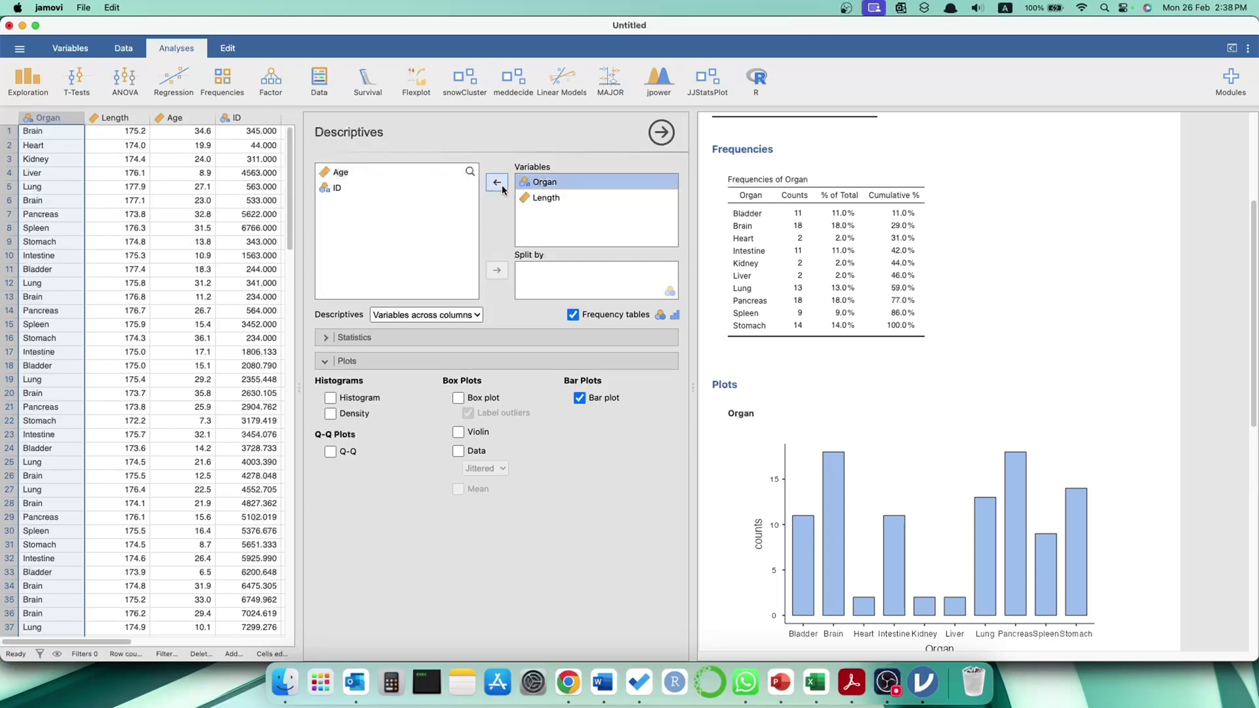
pyautogui.click(497, 183)
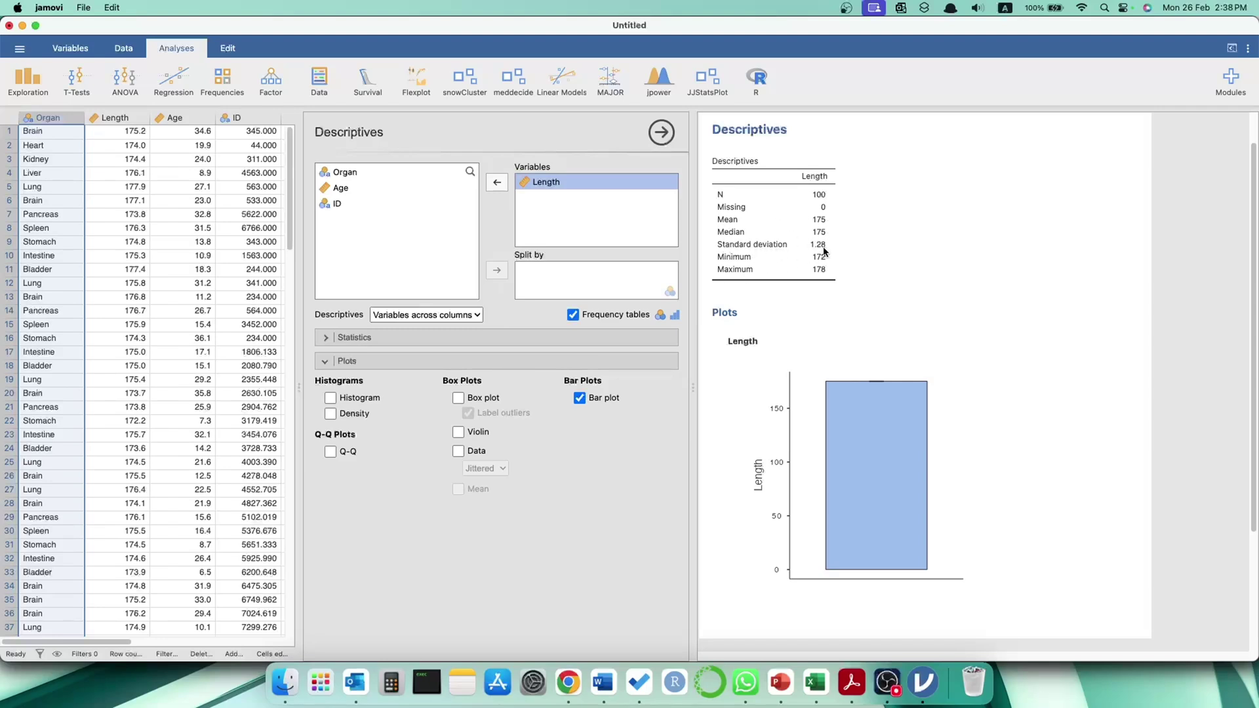
# Step: Add Age alongside Length in the Descriptives variables and view the bar plots of both
pyautogui.click(393, 189)
pyautogui.click(497, 183)
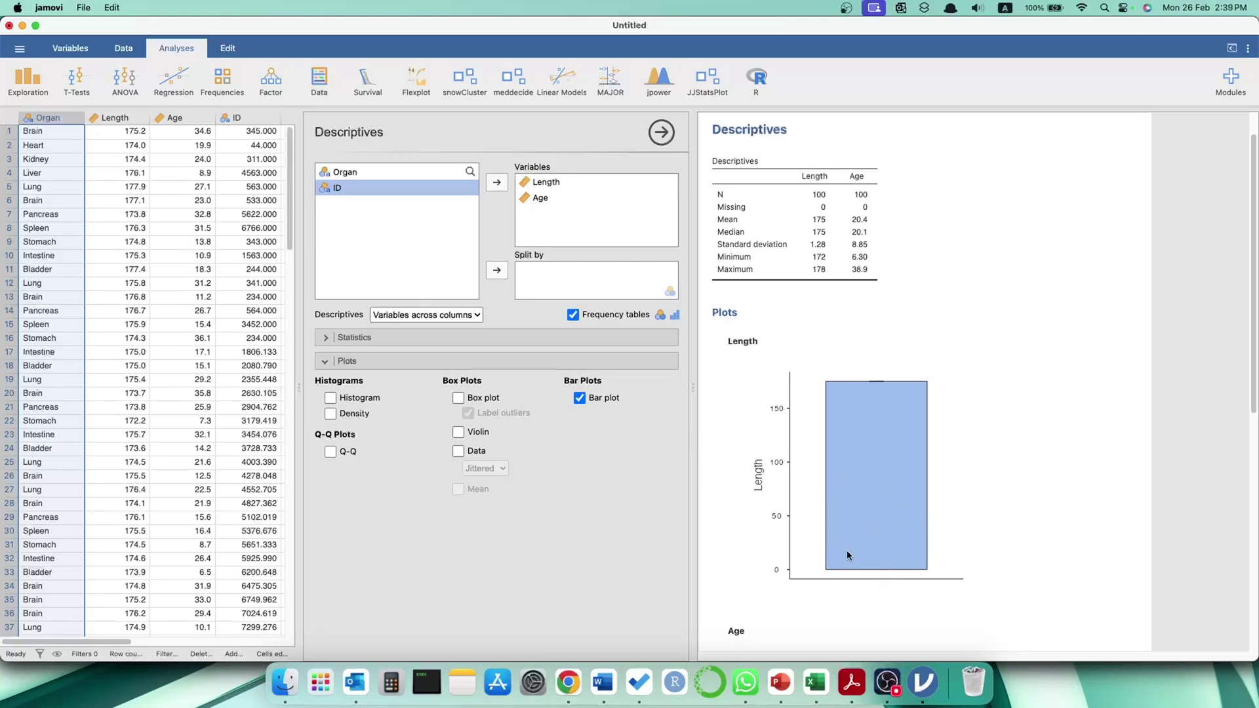
pyautogui.scroll(-5, 850, 462)
pyautogui.scroll(-4, 854, 531)
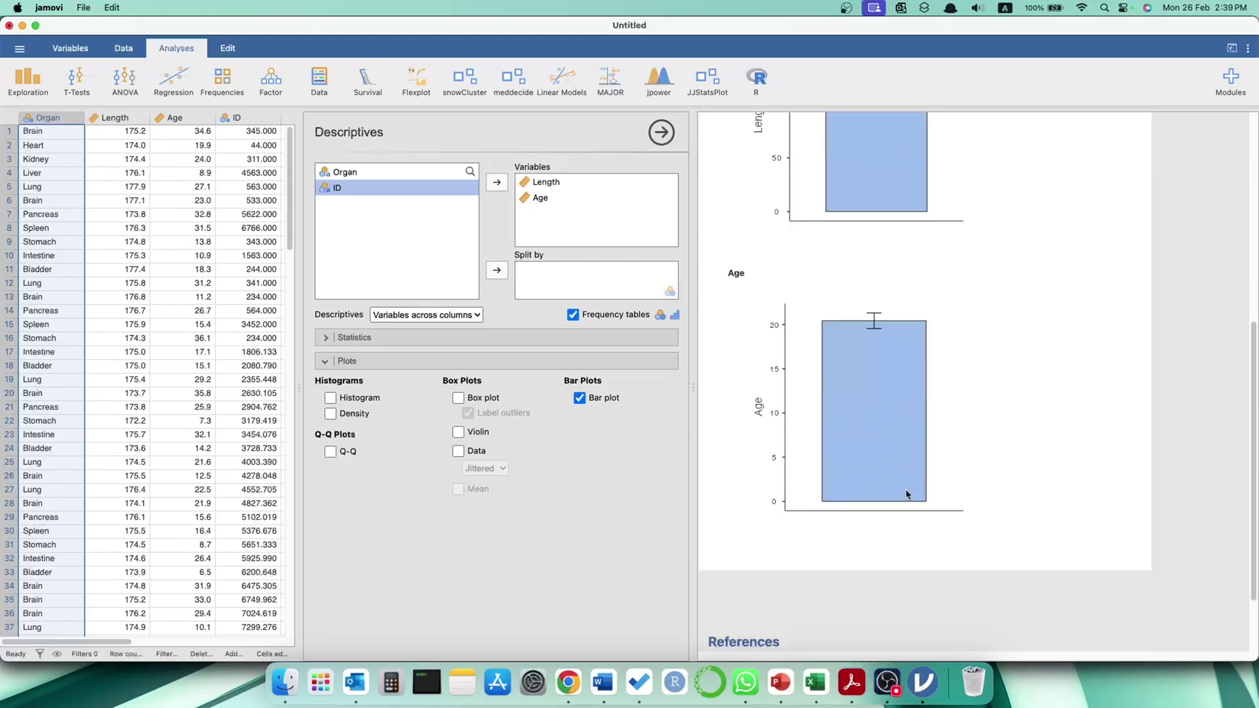
# Step: Turn off the bar plots for Length and Age and enable histograms instead
pyautogui.scroll(7, 905, 501)
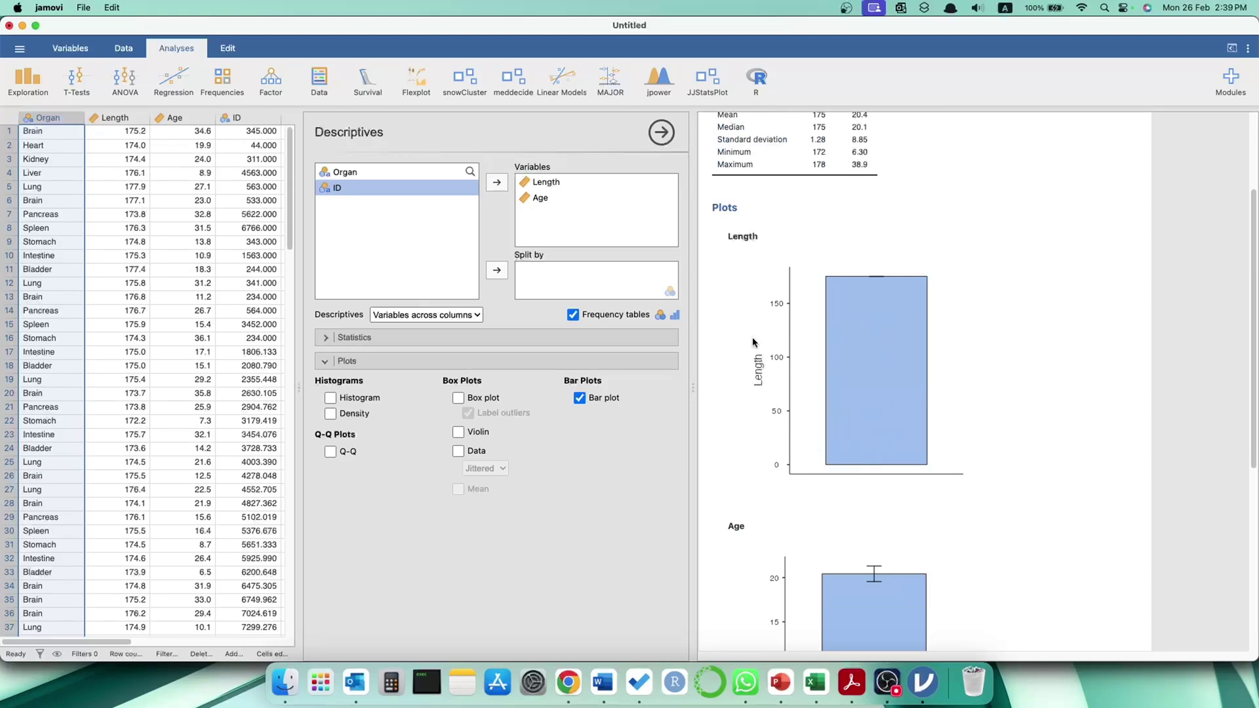
pyautogui.scroll(4, 834, 321)
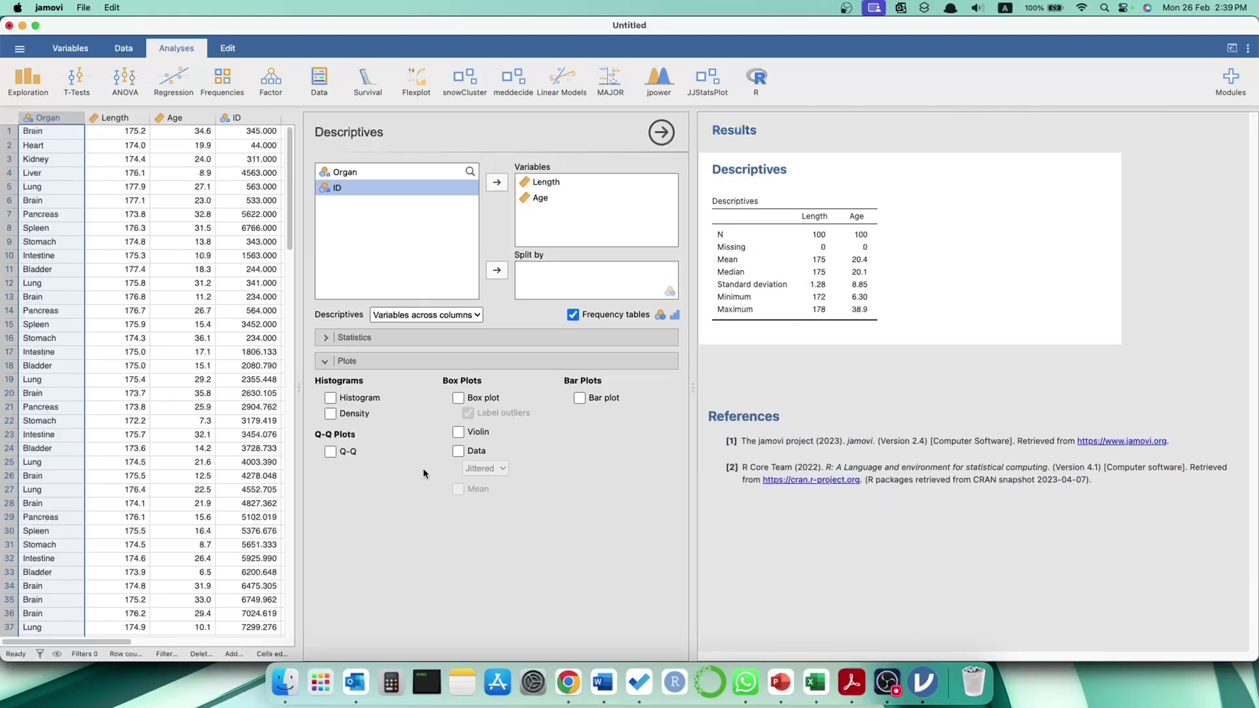
pyautogui.click(330, 398)
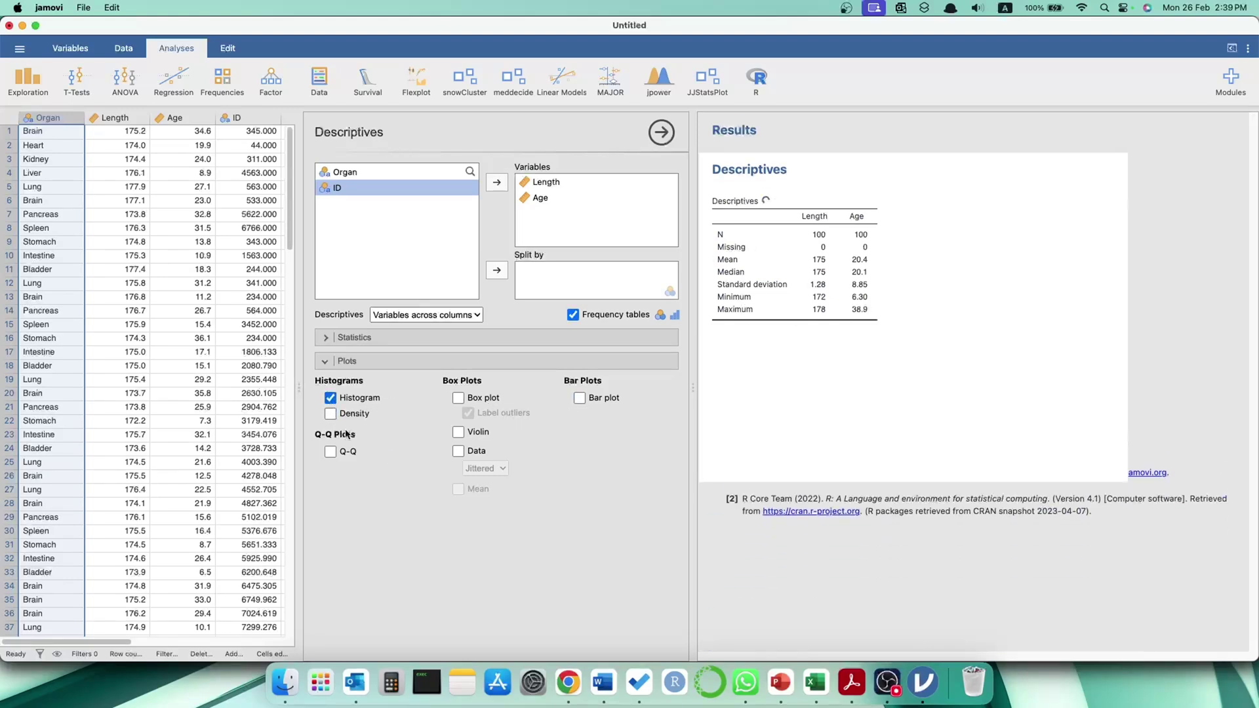